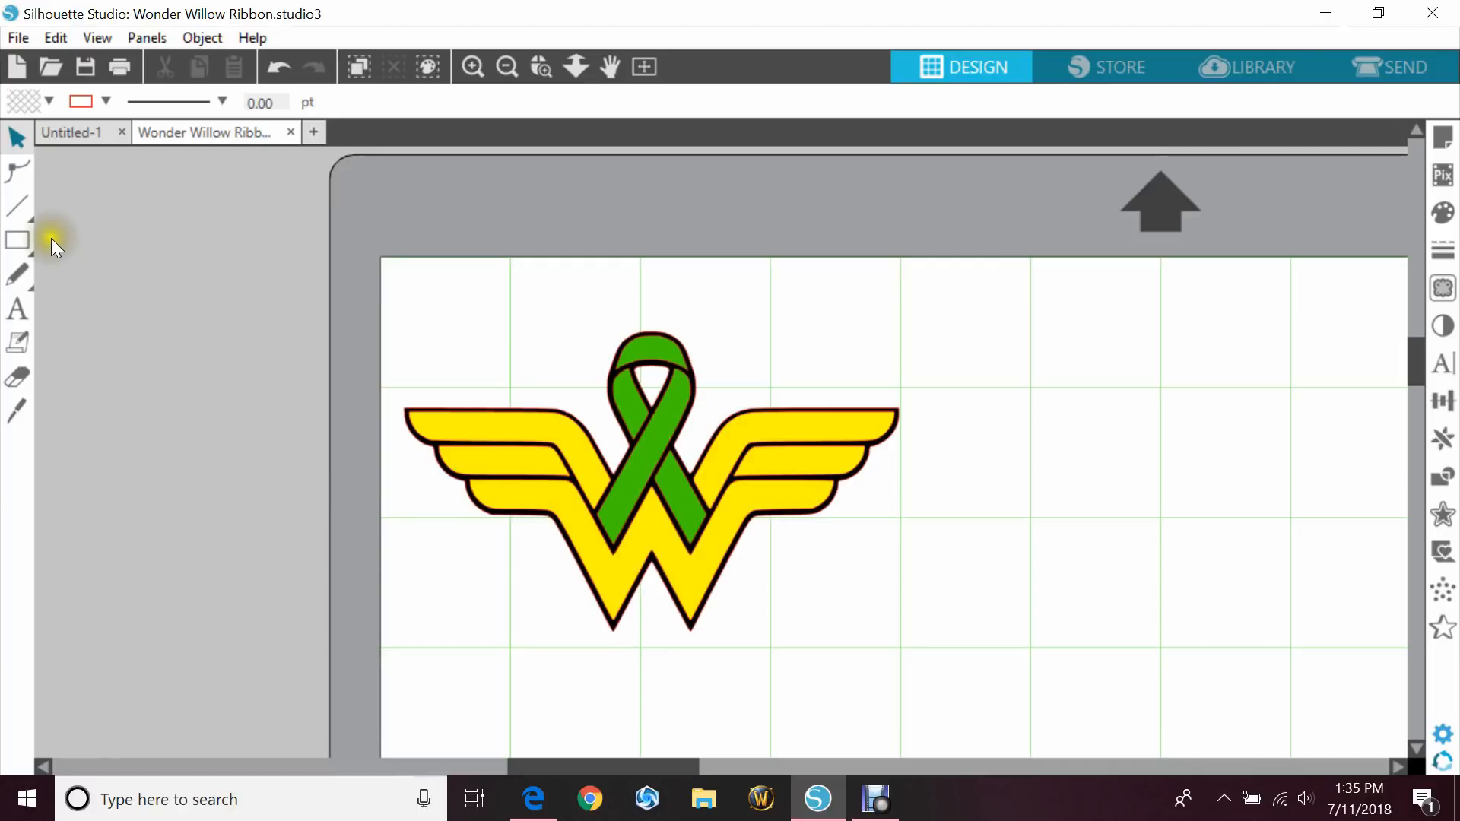
Step: Draw a square about 0.34 in wide and position it above the winged W design's left wing
{"action": "left_click", "coordinate": [17, 241]}
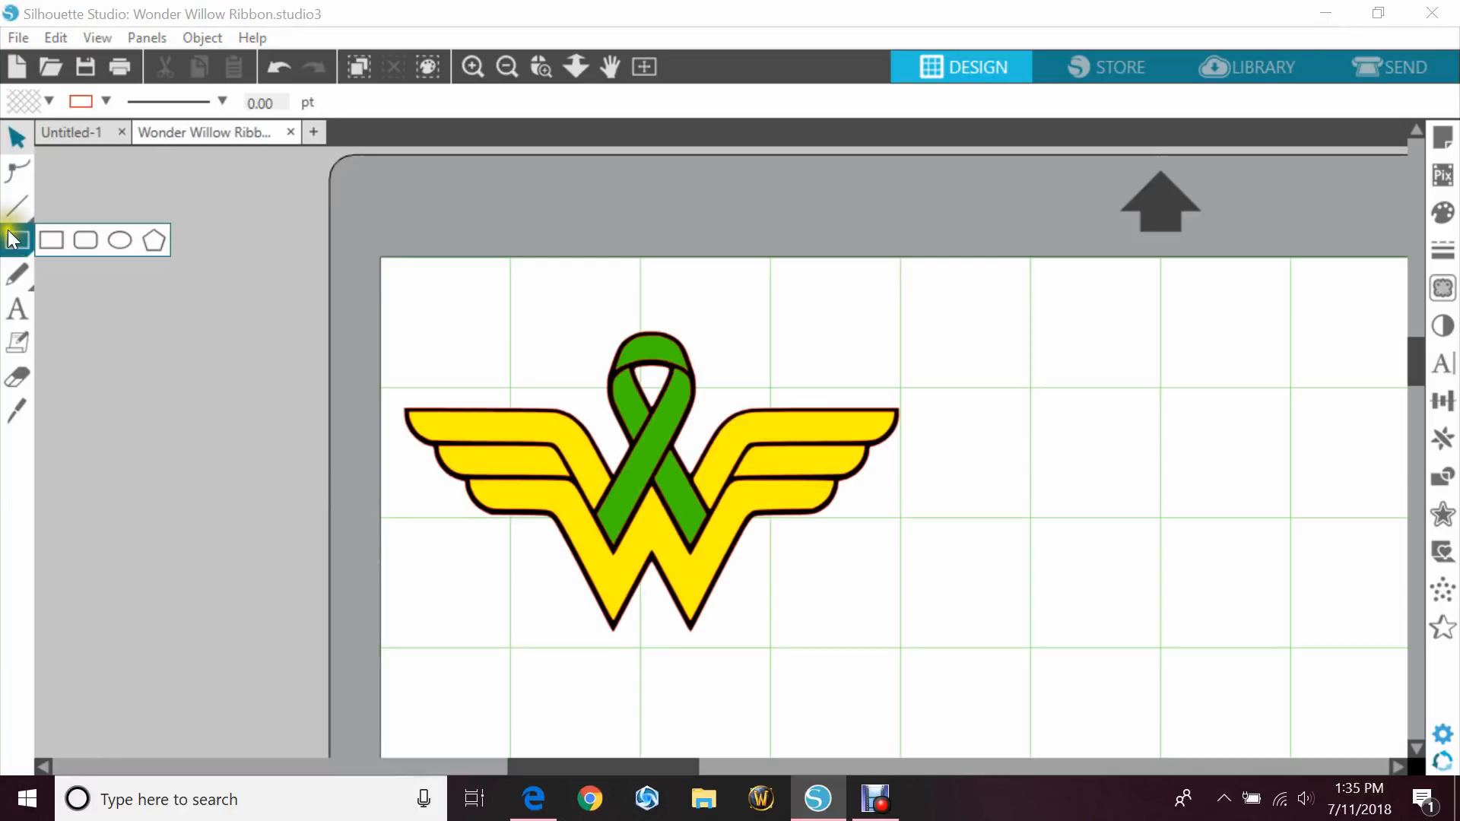
{"action": "left_click", "coordinate": [50, 241]}
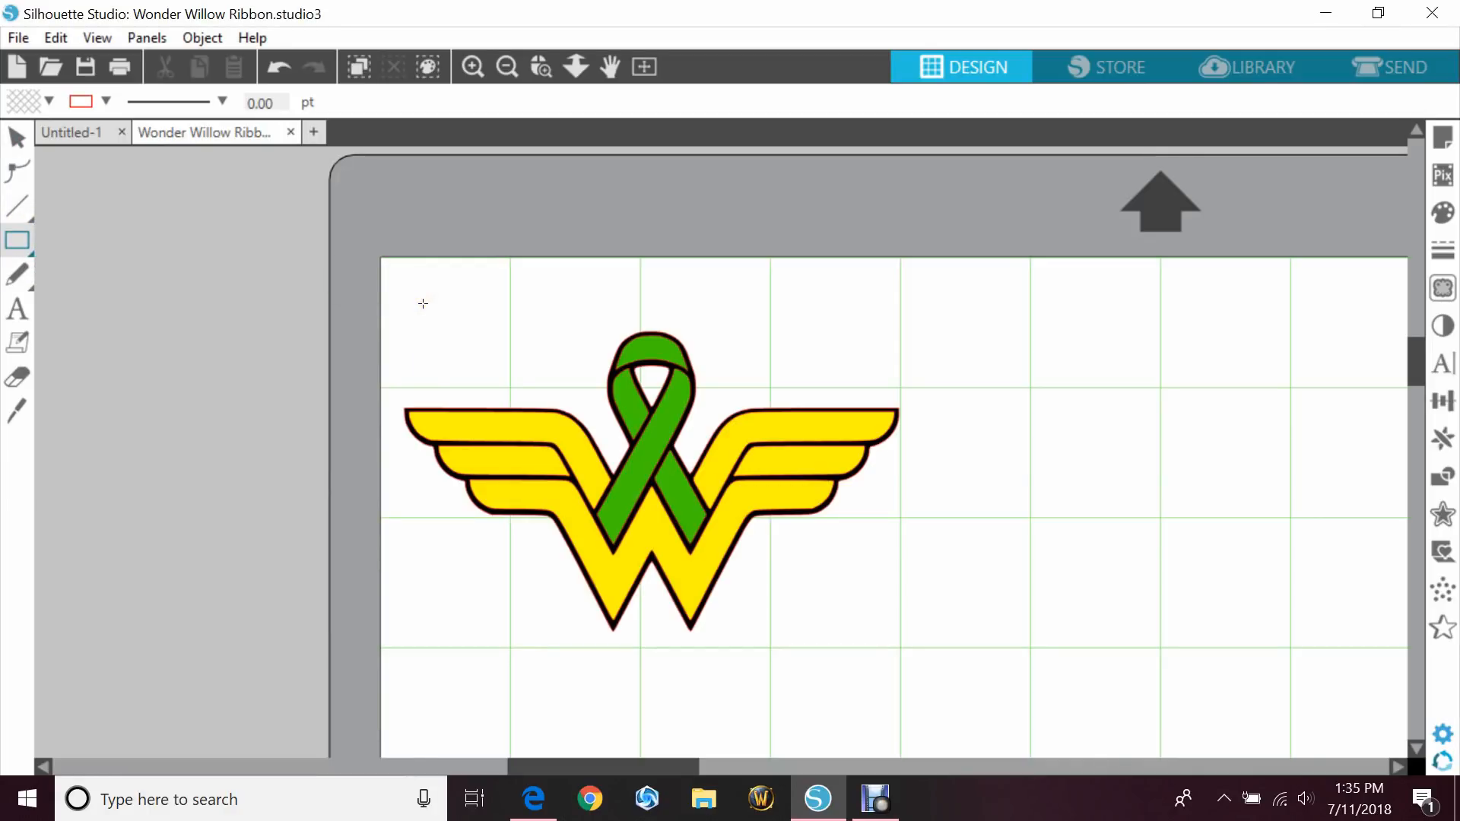
{"action": "left_click_drag", "start_coordinate": [424, 304], "coordinate": [469, 348]}
{"action": "left_click", "coordinate": [17, 137]}
{"action": "left_click", "coordinate": [454, 319]}
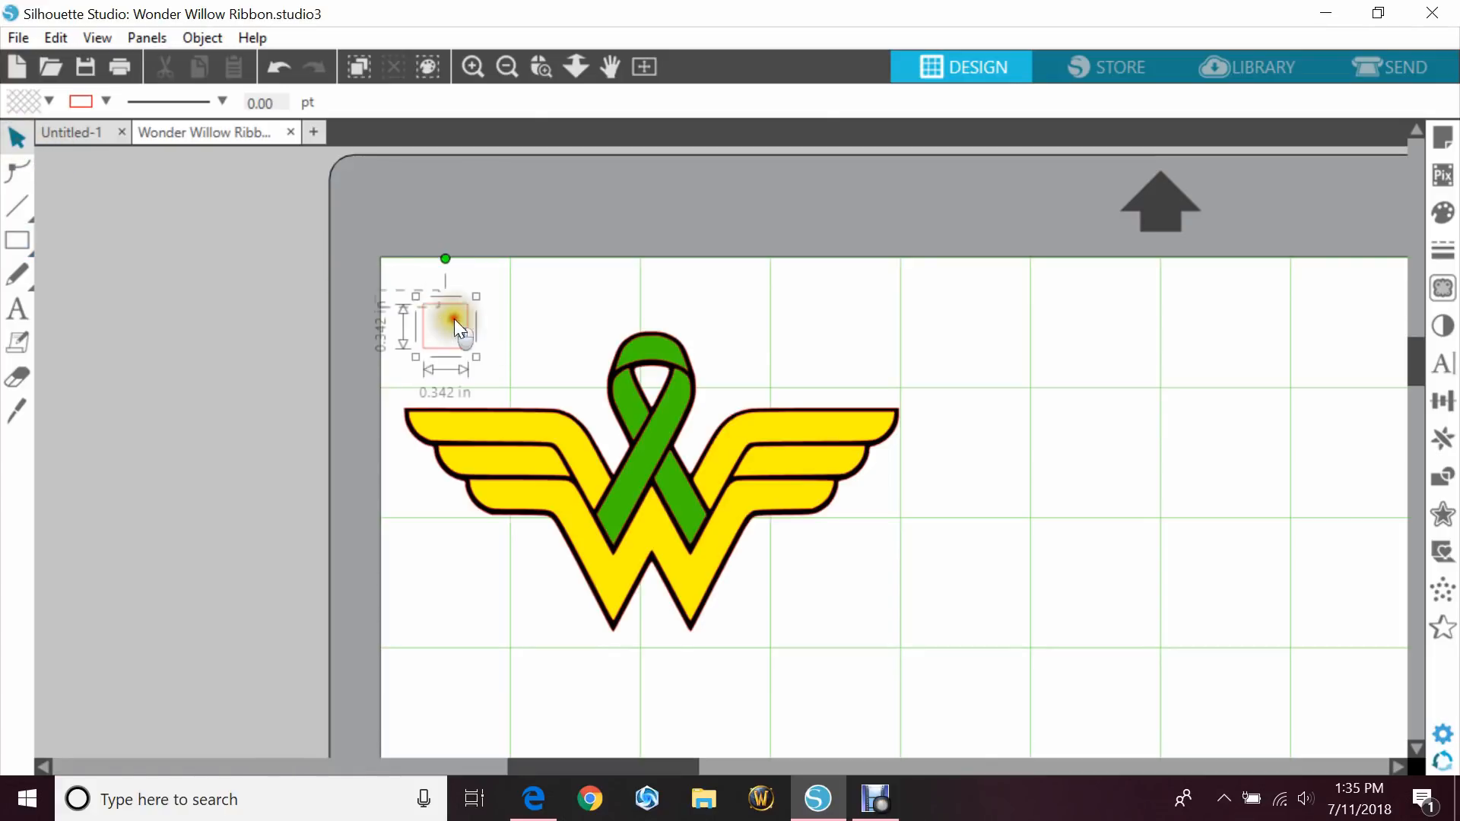
{"action": "left_click_drag", "start_coordinate": [431, 303], "coordinate": [679, 332]}
{"action": "left_click", "coordinate": [403, 302]}
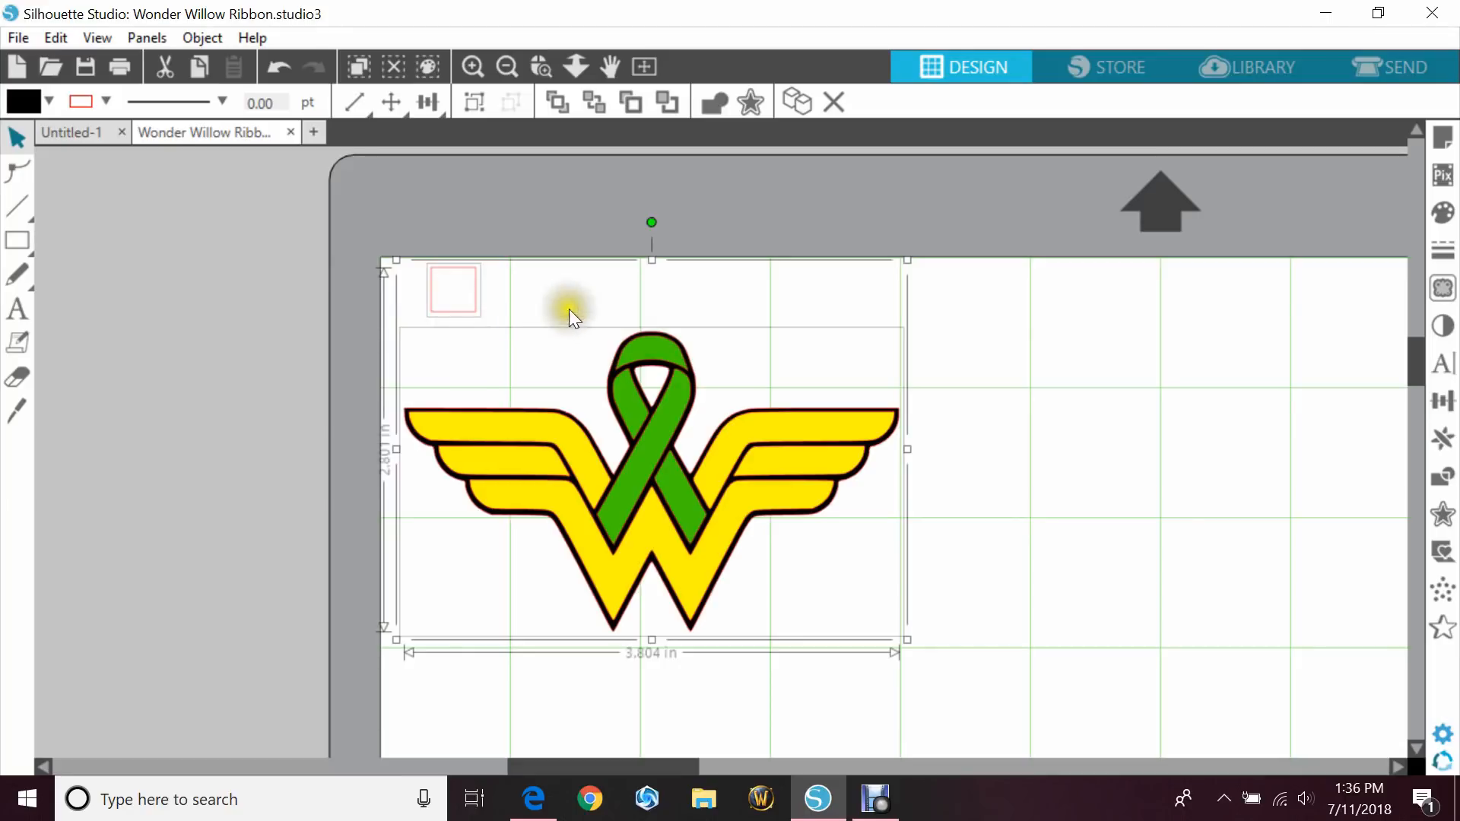
{"action": "left_click", "coordinate": [512, 302]}
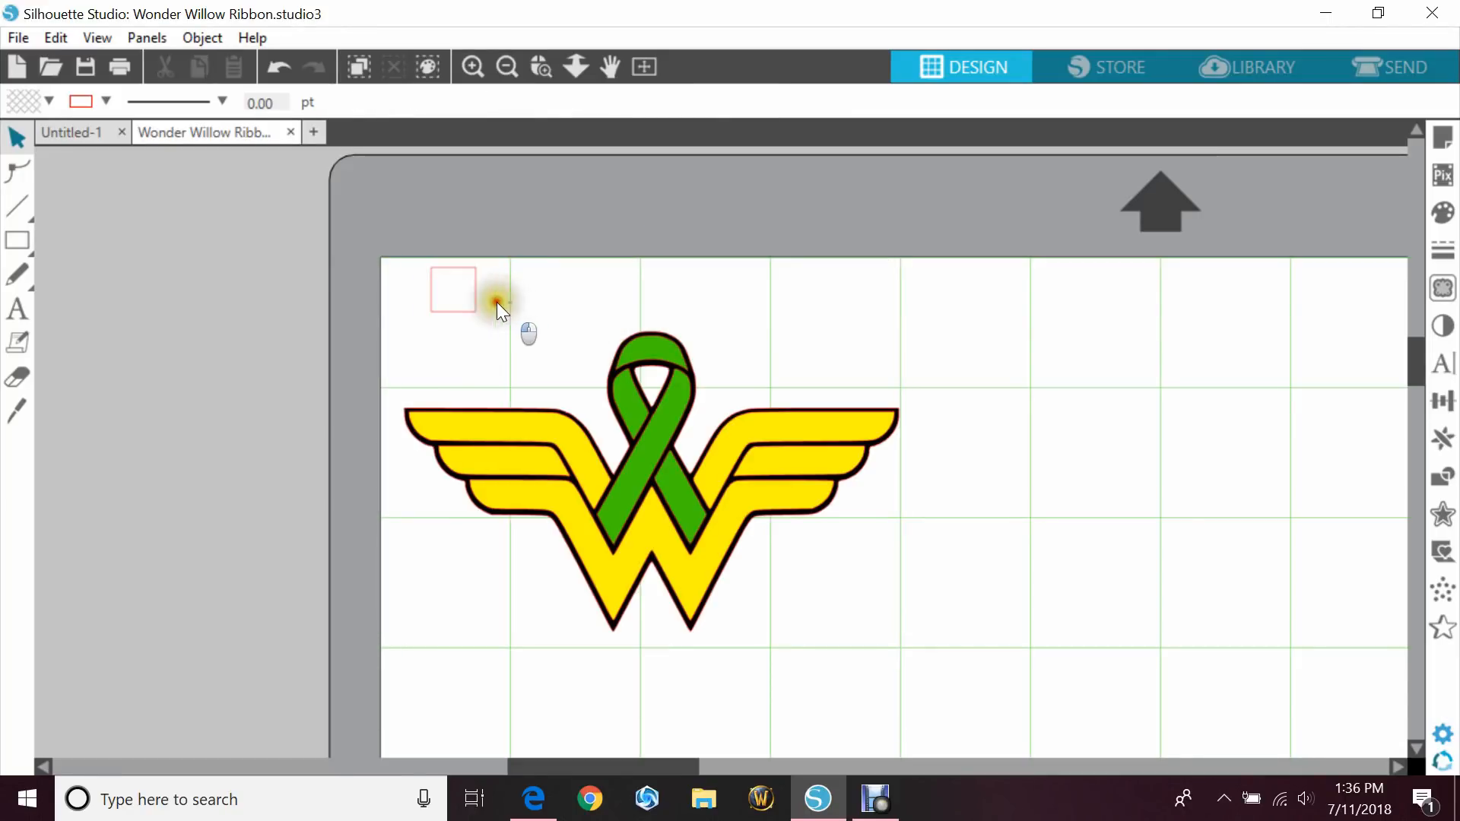
Step: Duplicate the small square to its right with Replicate
{"action": "left_click", "coordinate": [443, 293]}
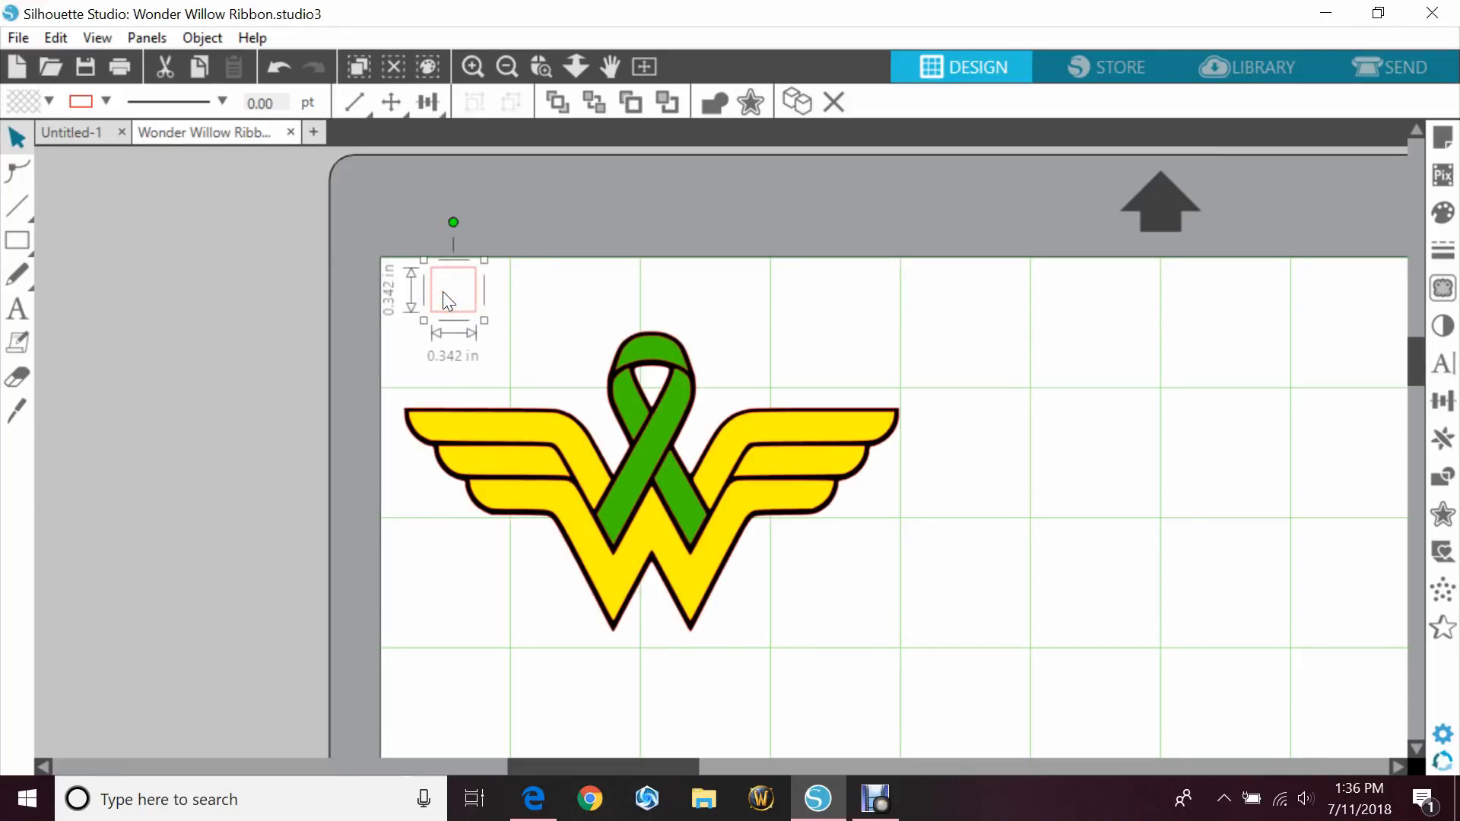
{"action": "left_click", "coordinate": [1444, 439]}
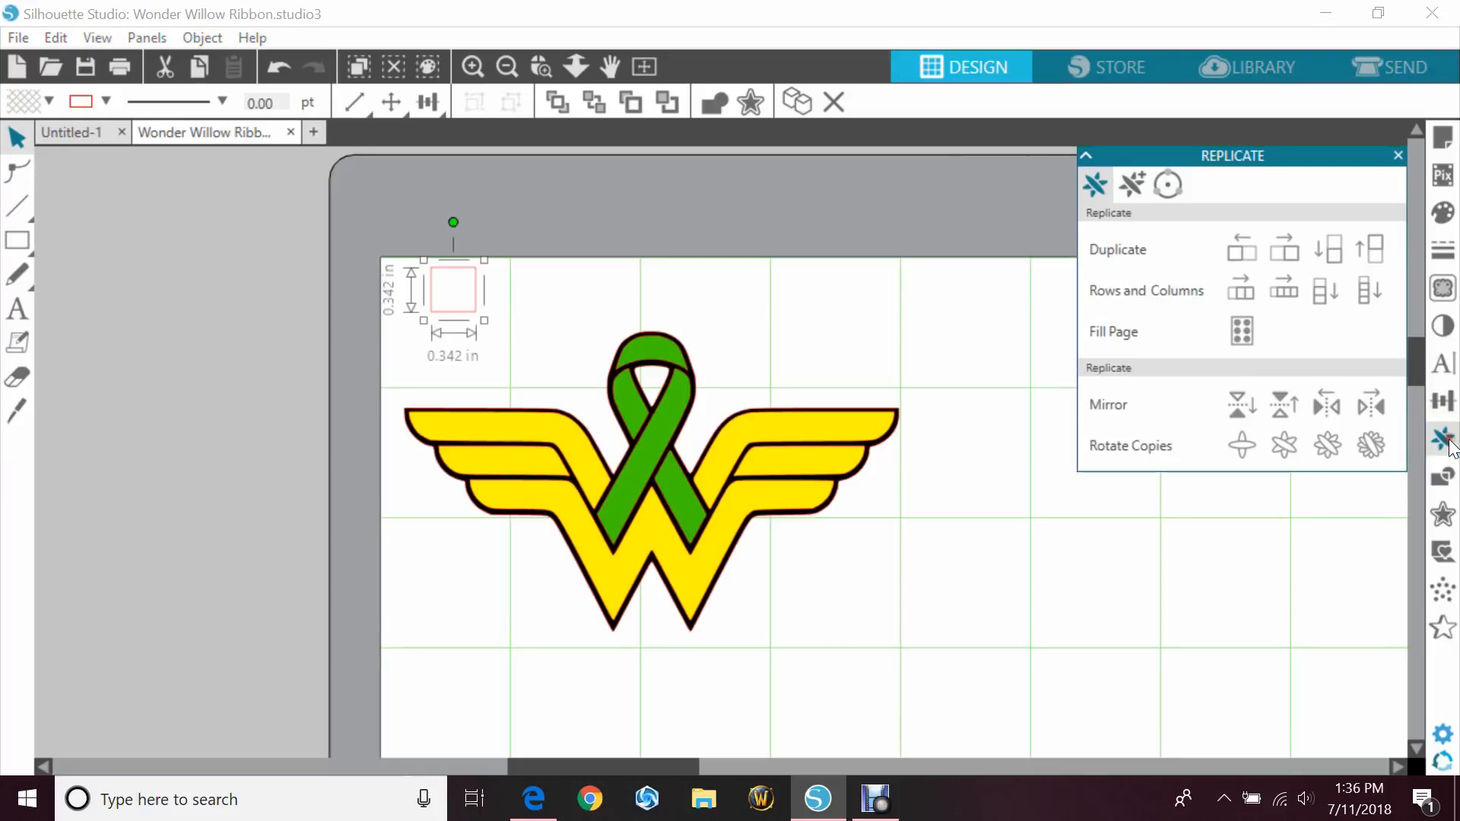
{"action": "left_click", "coordinate": [1285, 248]}
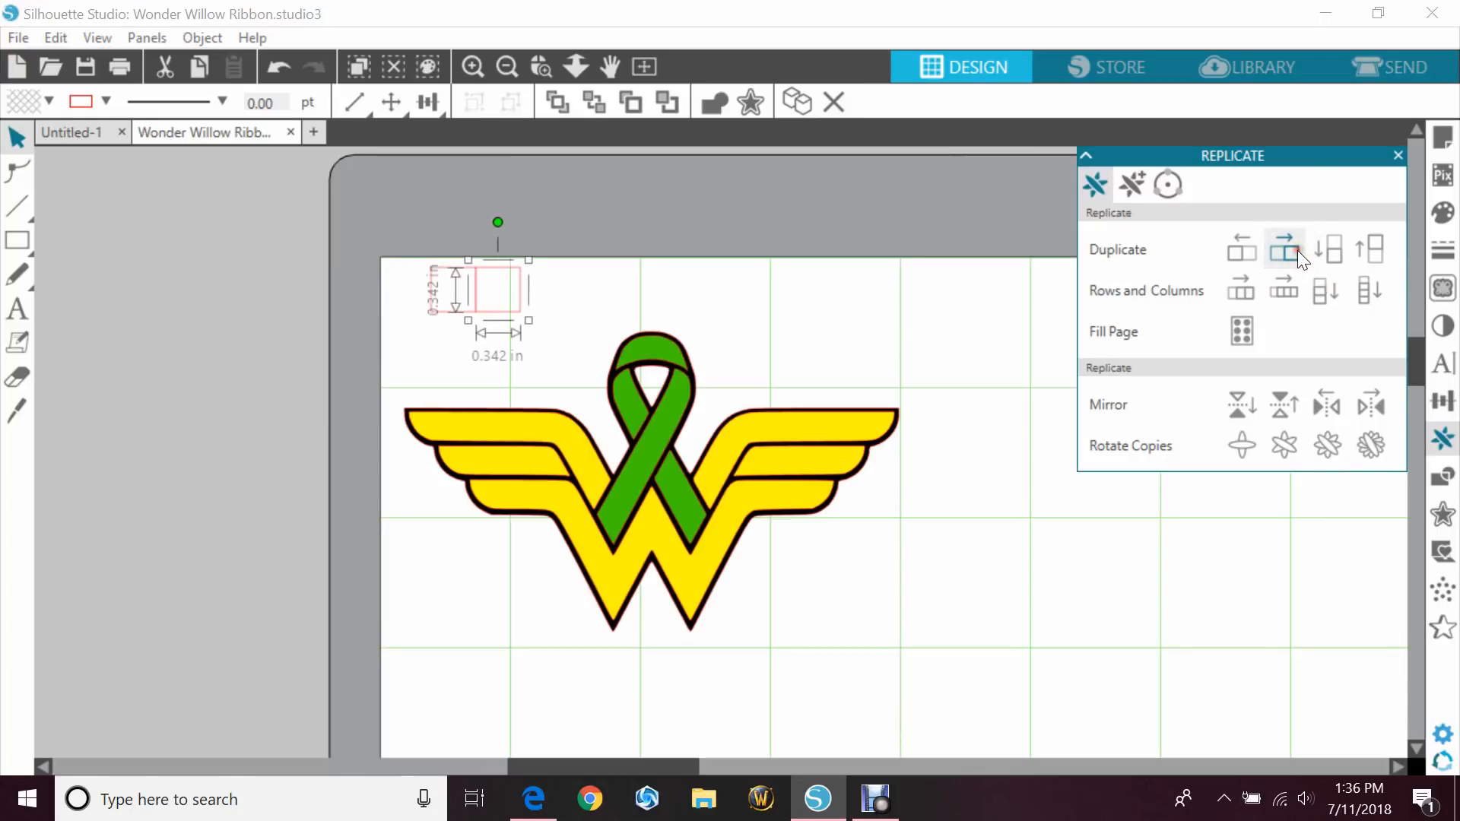
{"action": "left_click", "coordinate": [632, 282]}
{"action": "left_click", "coordinate": [515, 307]}
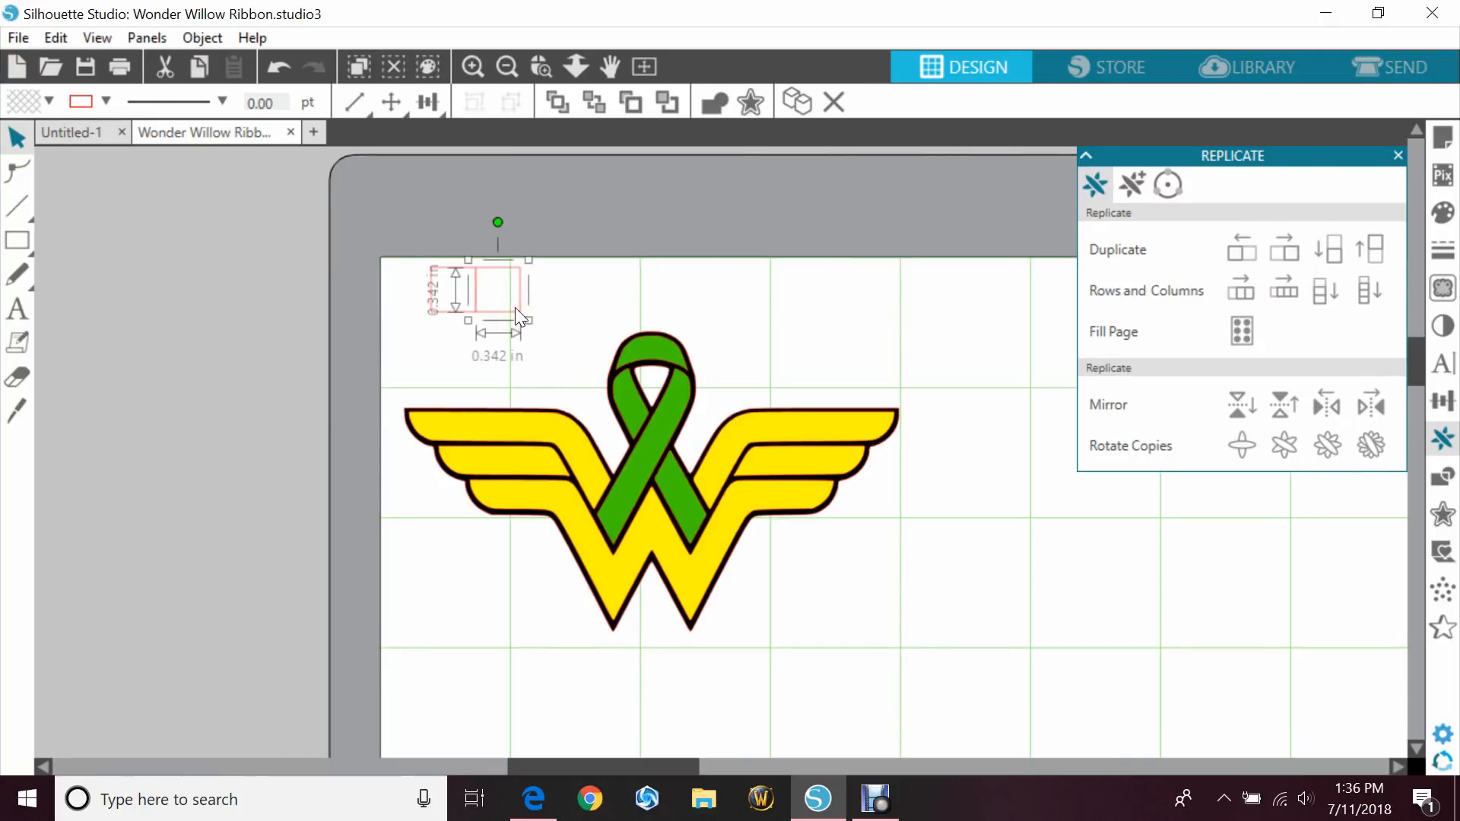
Step: Nudge the duplicate square right to leave a small gap between the two squares
{"action": "key", "text": "Right"}
{"action": "key", "text": "Right"}
{"action": "key", "text": "Right"}
{"action": "key", "text": "Right"}
{"action": "key", "text": "Right"}
{"action": "key", "text": "Right"}
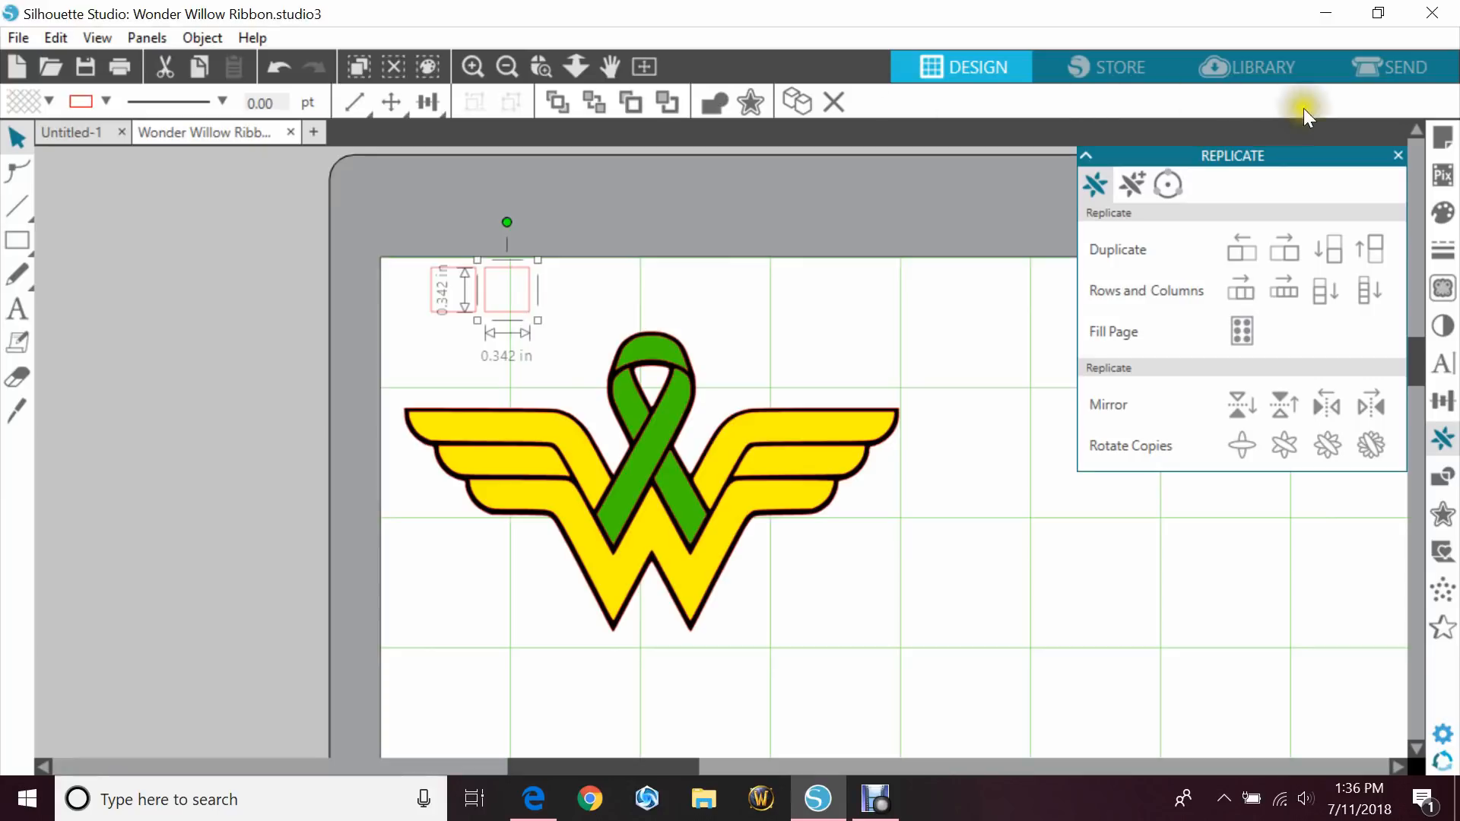
{"action": "left_click", "coordinate": [1397, 155]}
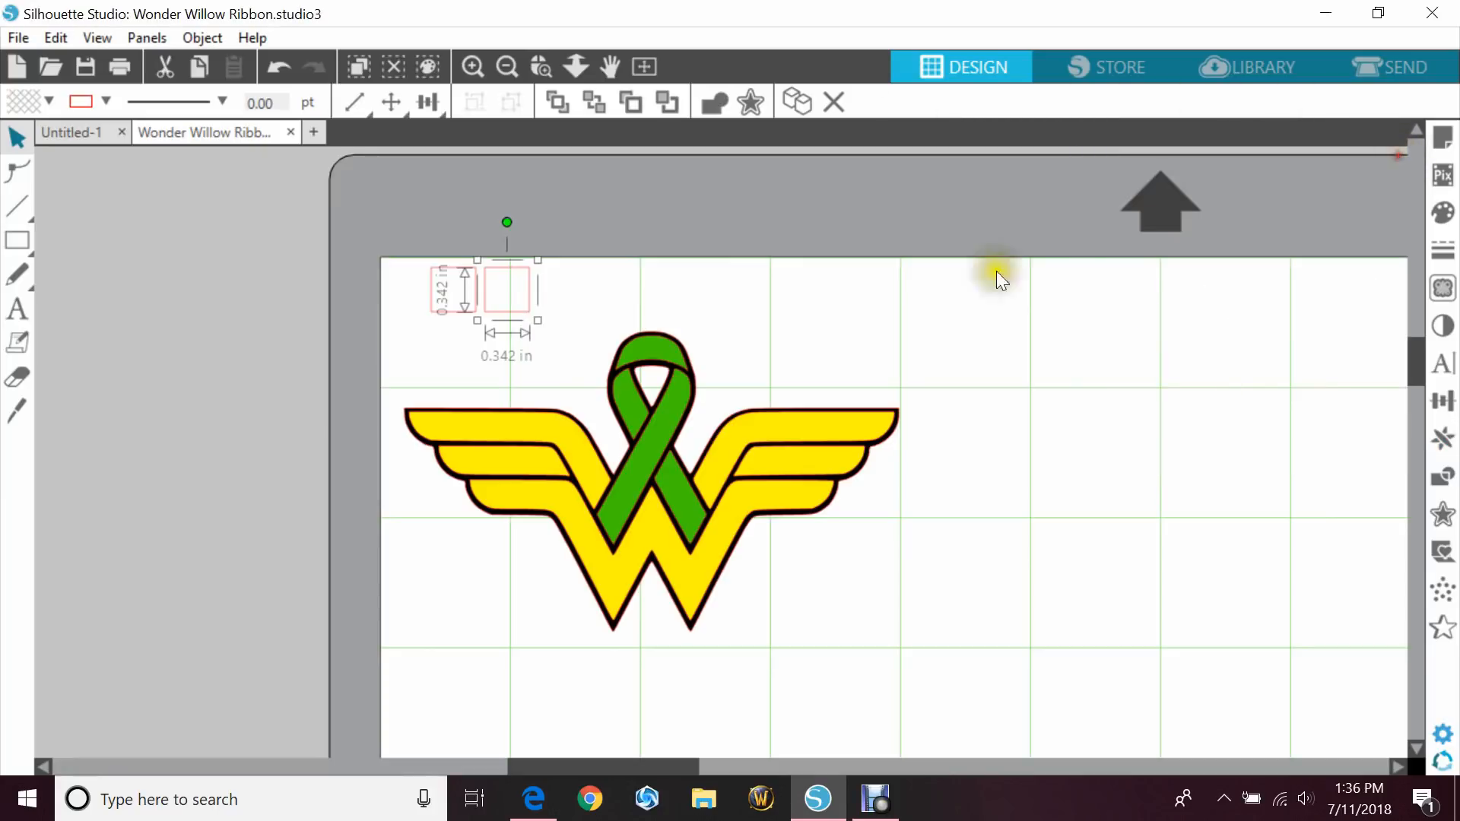
{"action": "left_click", "coordinate": [296, 380]}
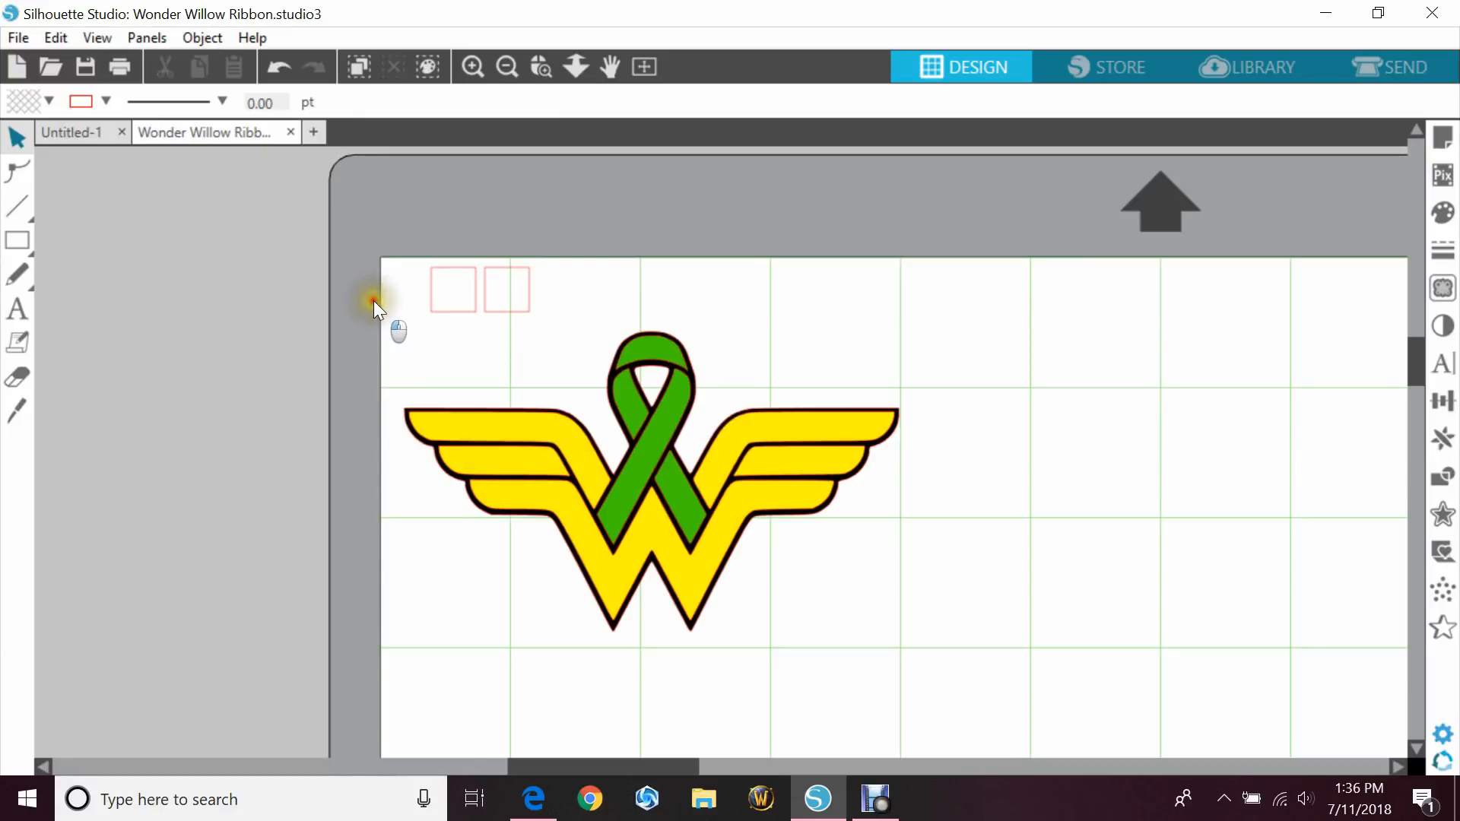
Step: Align the original square's left edge with the left edge of the winged W design
{"action": "left_click", "coordinate": [441, 307]}
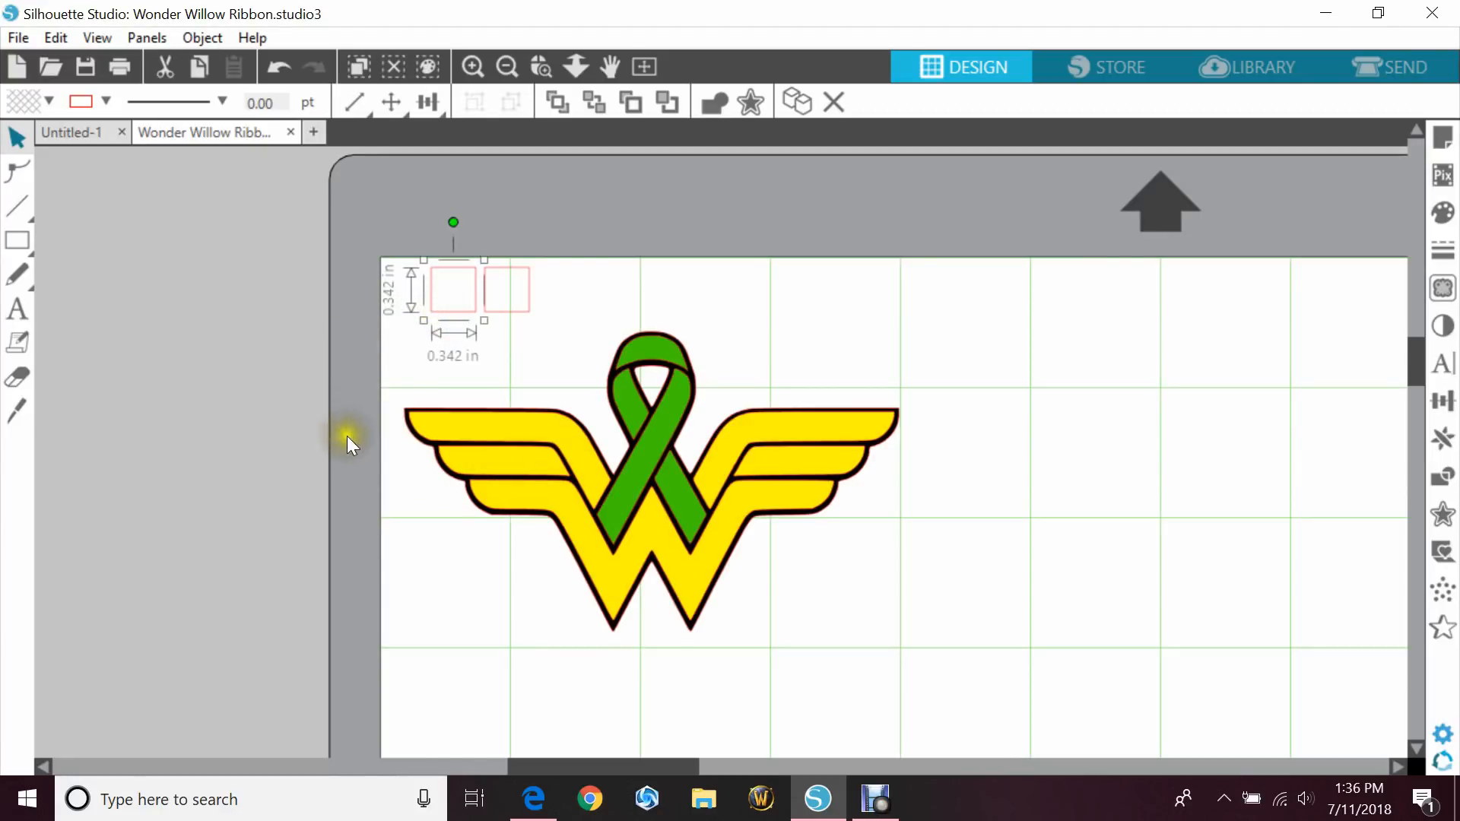
{"action": "left_click", "coordinate": [413, 436], "text": "shift"}
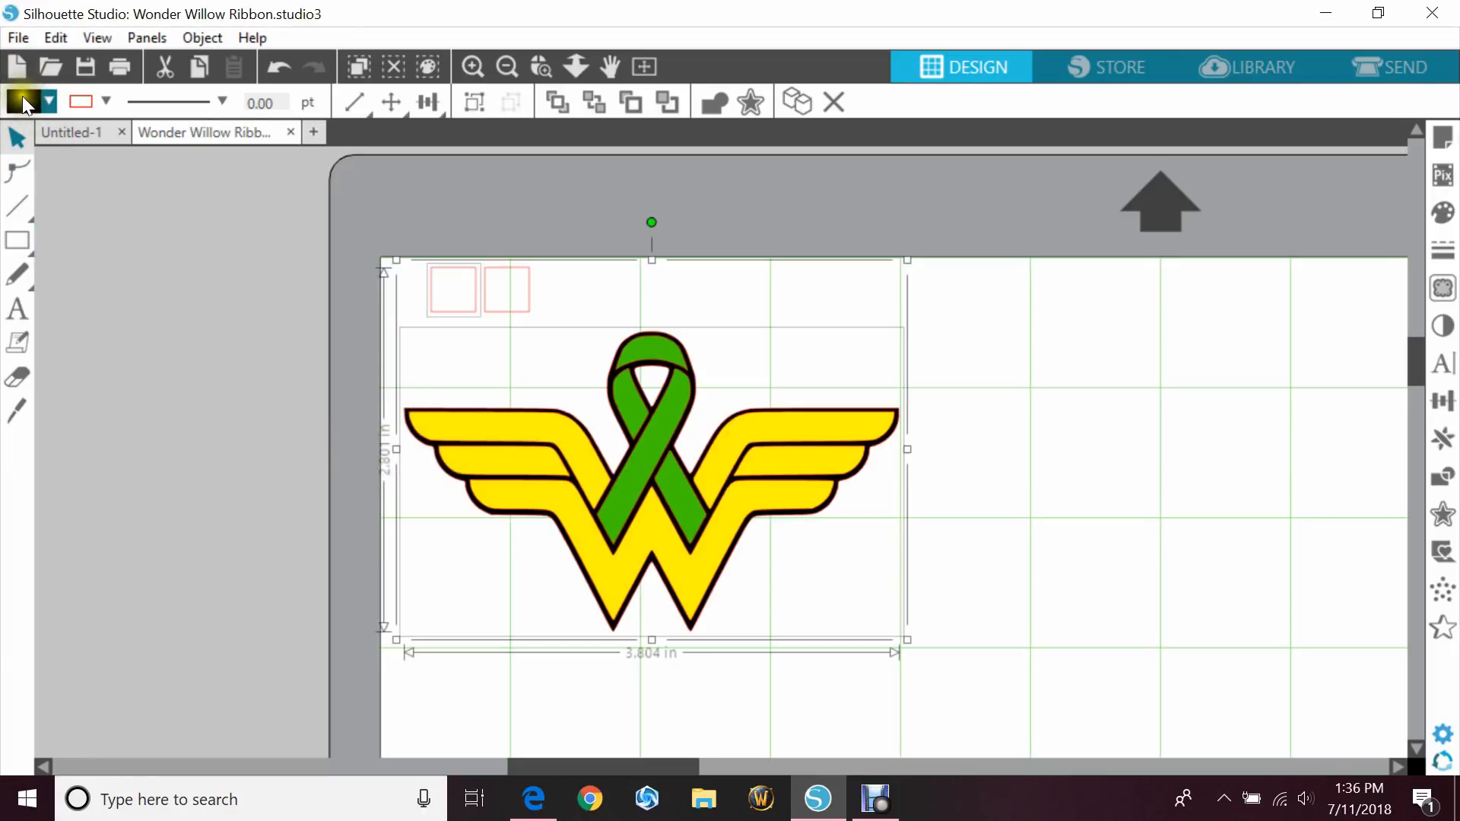
{"action": "left_click", "coordinate": [1450, 404]}
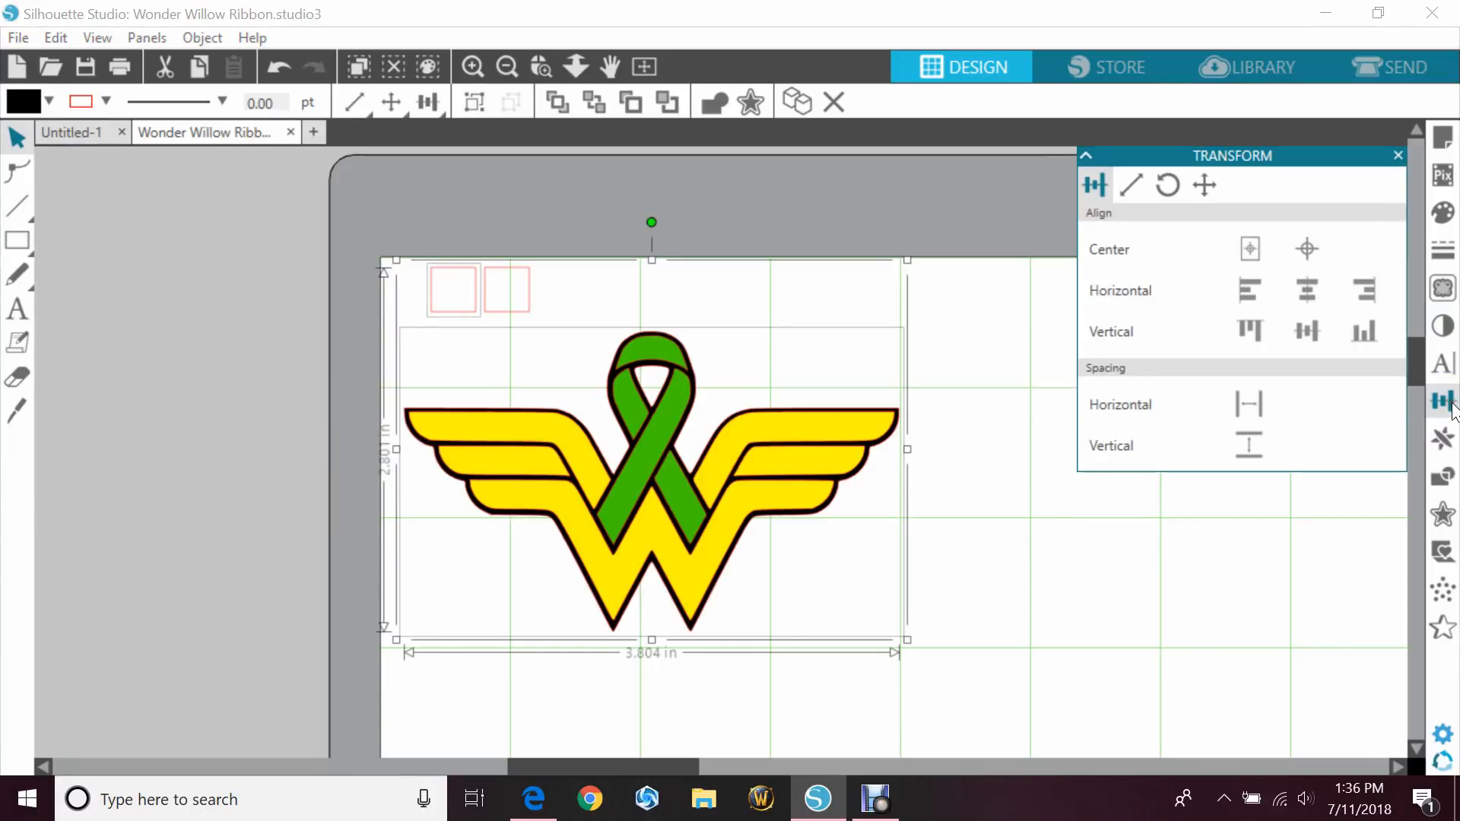
{"action": "left_click", "coordinate": [1248, 295]}
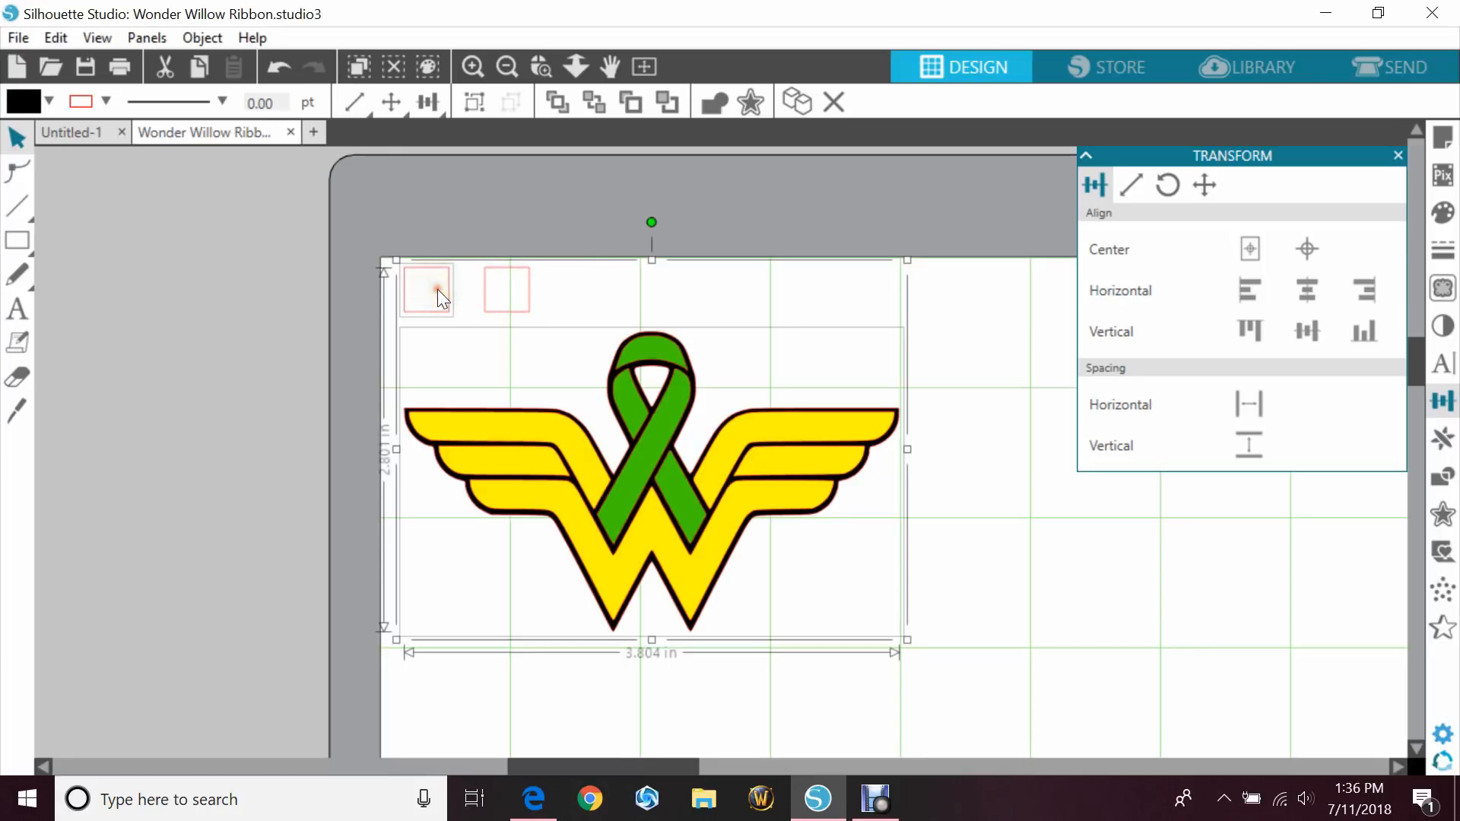
Step: Align the duplicate square's right edge with the right edge of the winged W design
{"action": "left_click", "coordinate": [445, 311], "text": "shift"}
{"action": "left_click", "coordinate": [527, 305], "text": "shift"}
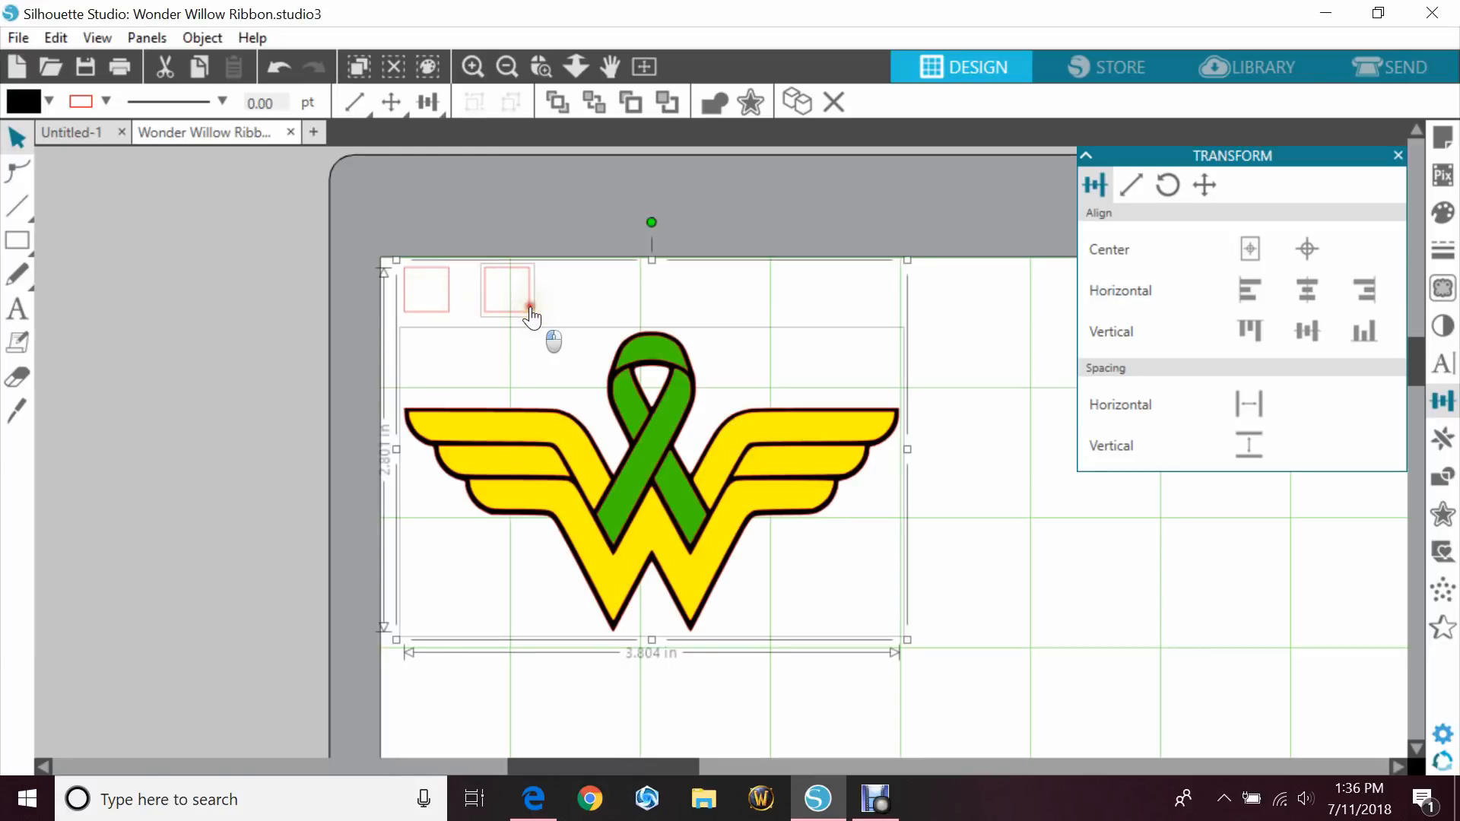
{"action": "left_click", "coordinate": [1362, 286]}
{"action": "left_click", "coordinate": [1362, 287]}
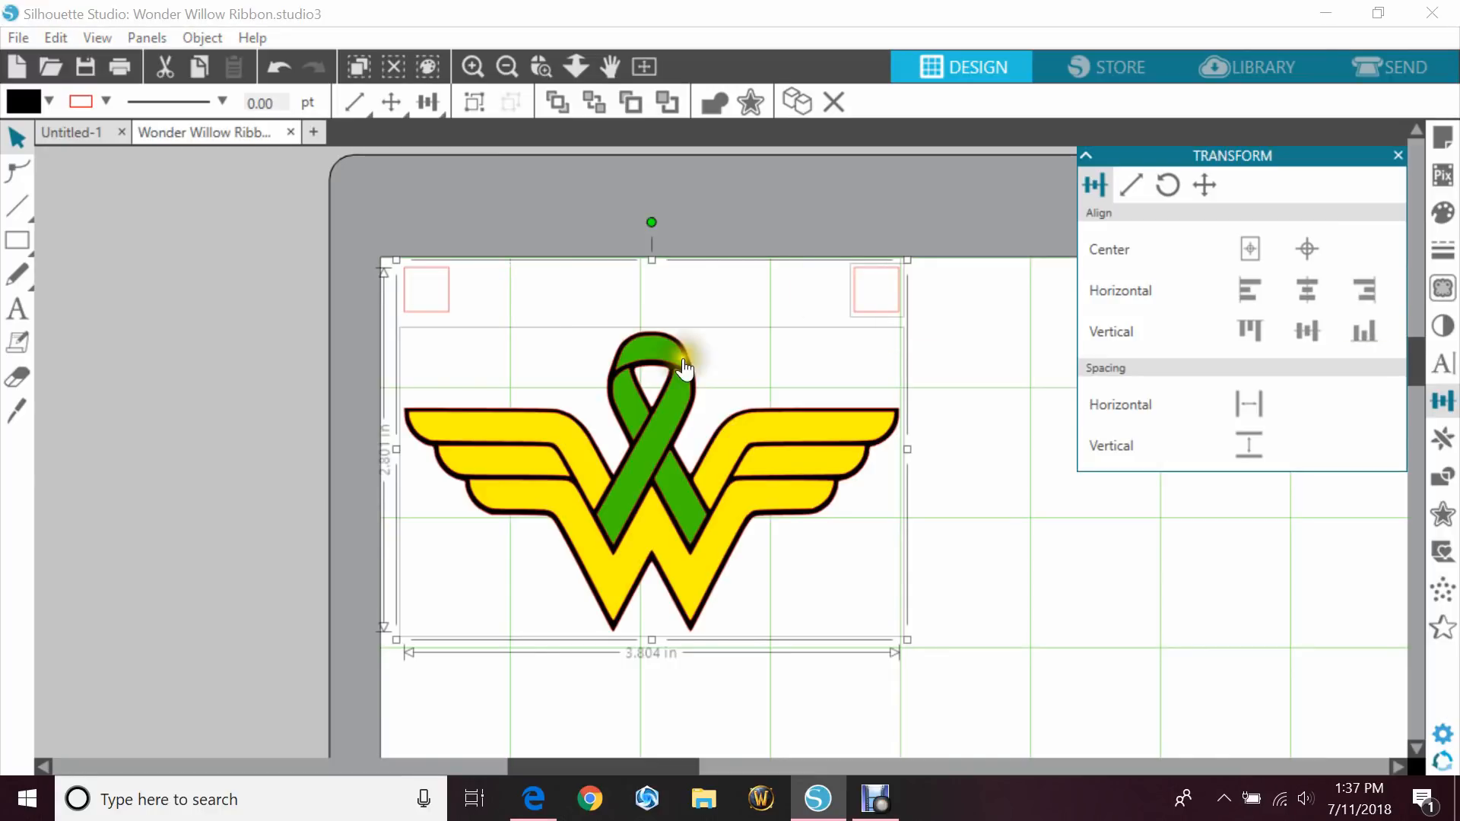
Step: Group the two squares above the design
{"action": "left_click_drag", "start_coordinate": [390, 263], "coordinate": [911, 309]}
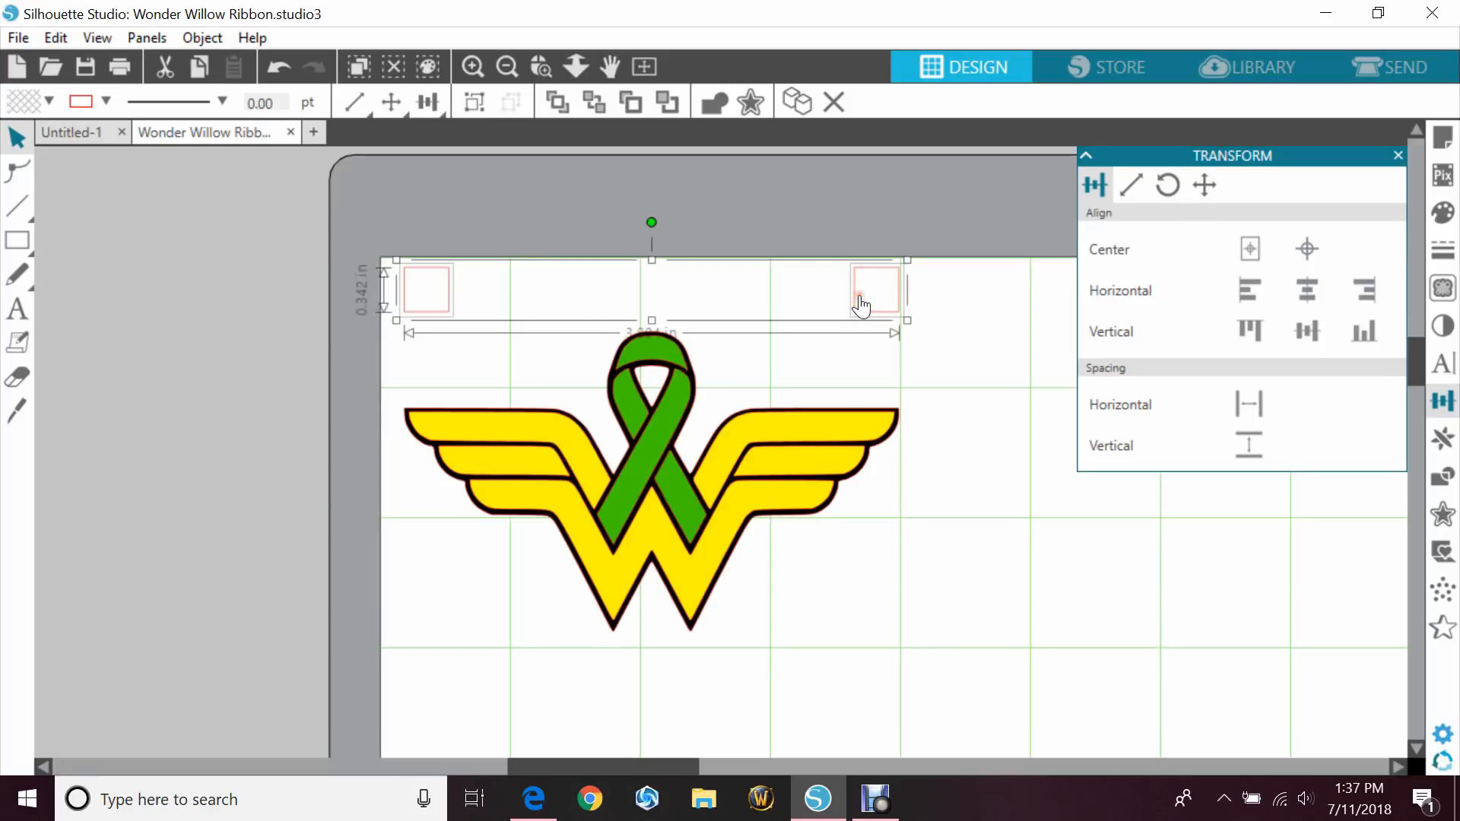
{"action": "right_click", "coordinate": [861, 307]}
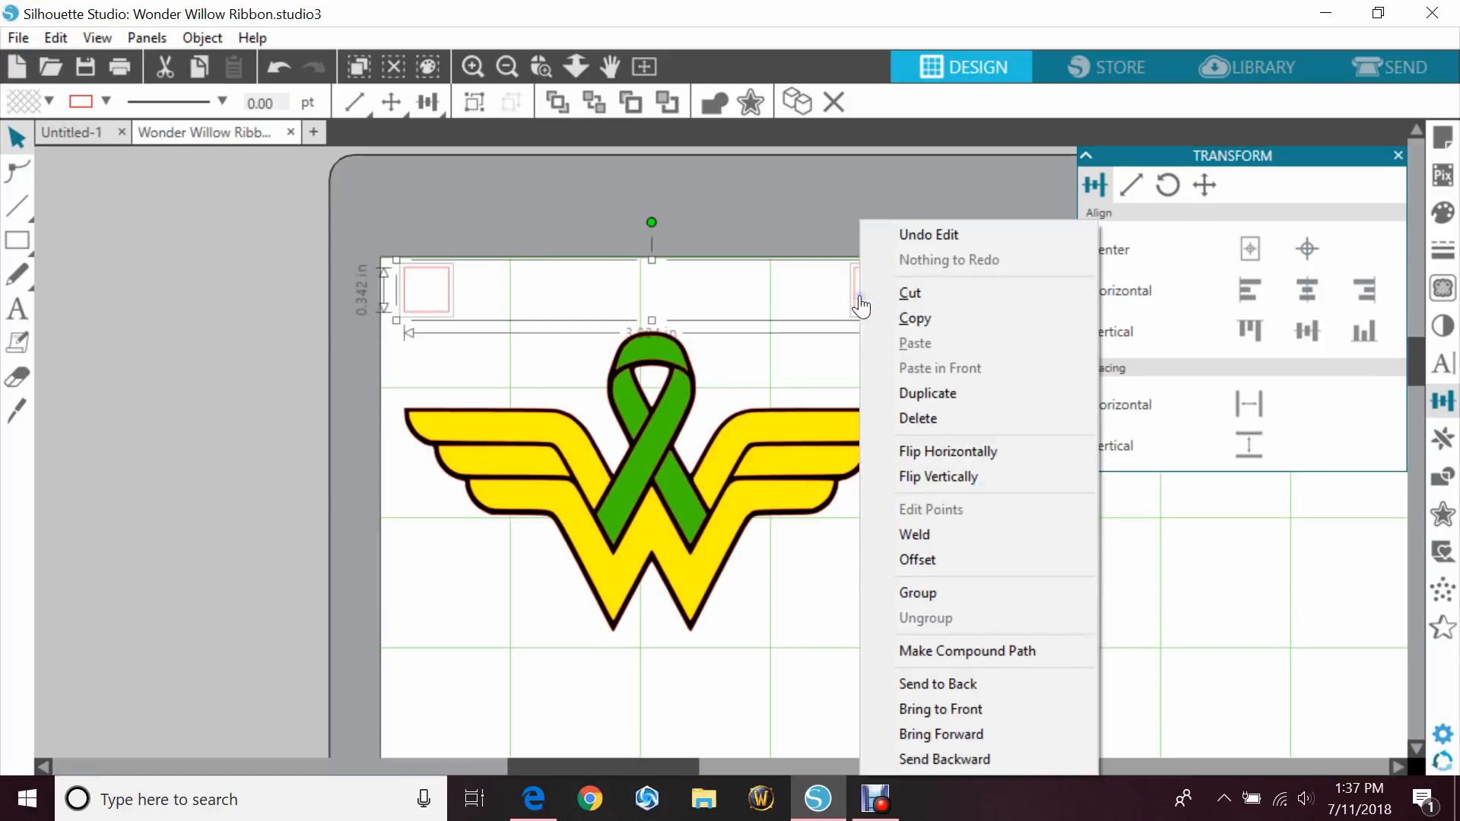
{"action": "left_click", "coordinate": [973, 590]}
Step: Fill the grouped squares with bright pink
{"action": "left_click", "coordinate": [50, 100]}
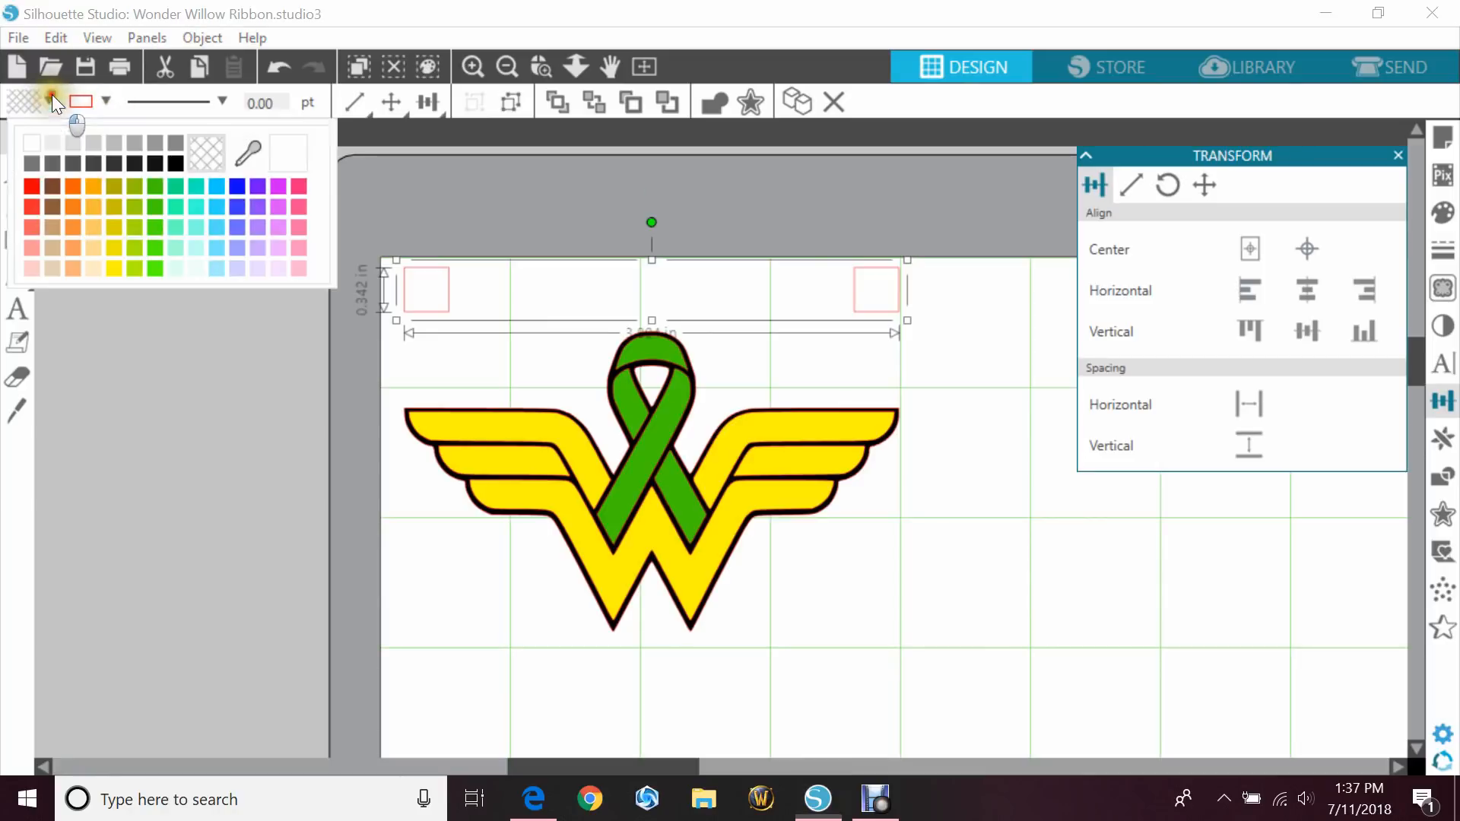
{"action": "left_click", "coordinate": [302, 191]}
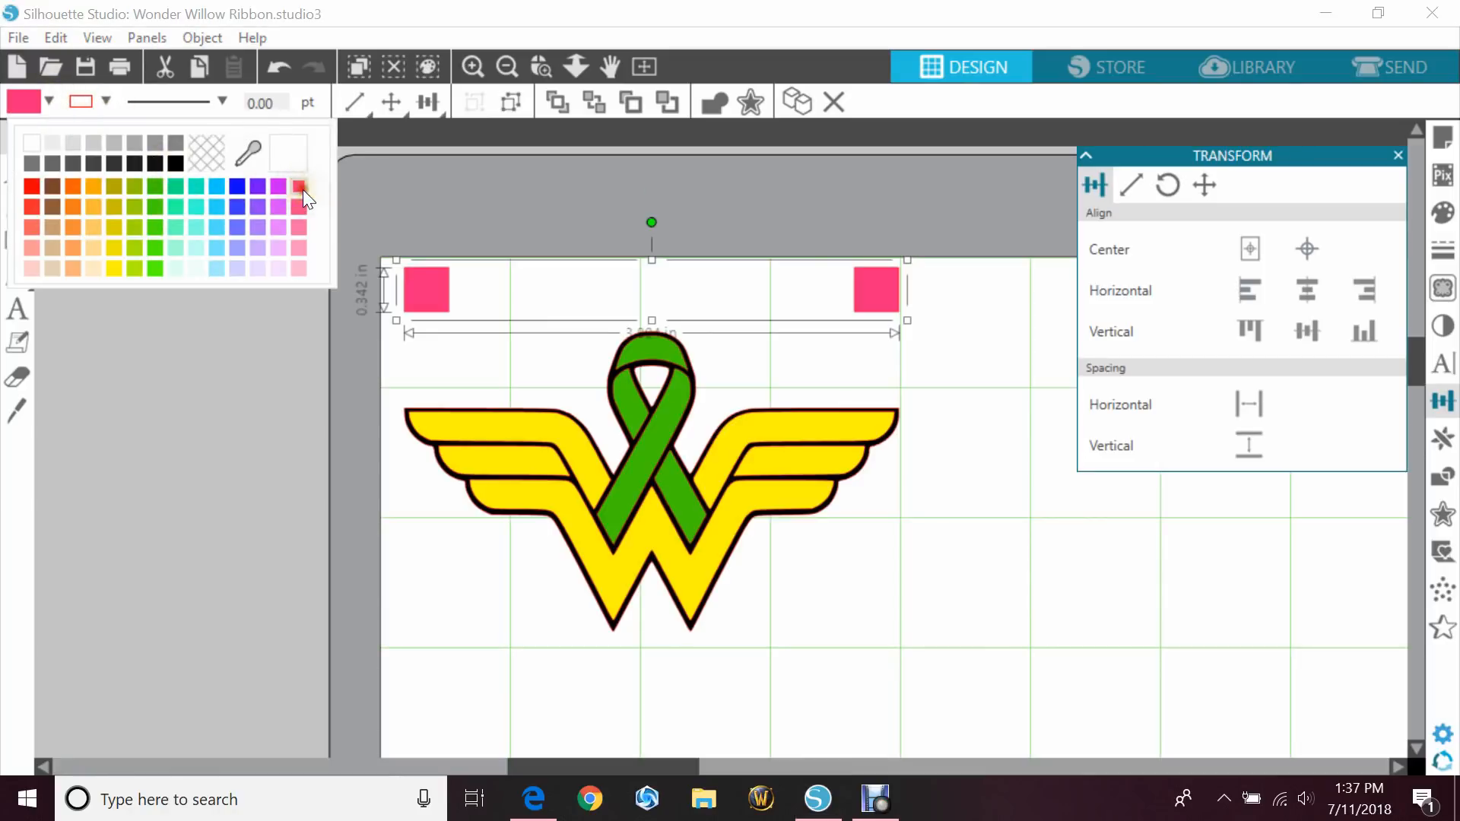
{"action": "left_click", "coordinate": [1397, 155]}
{"action": "left_click", "coordinate": [1090, 504]}
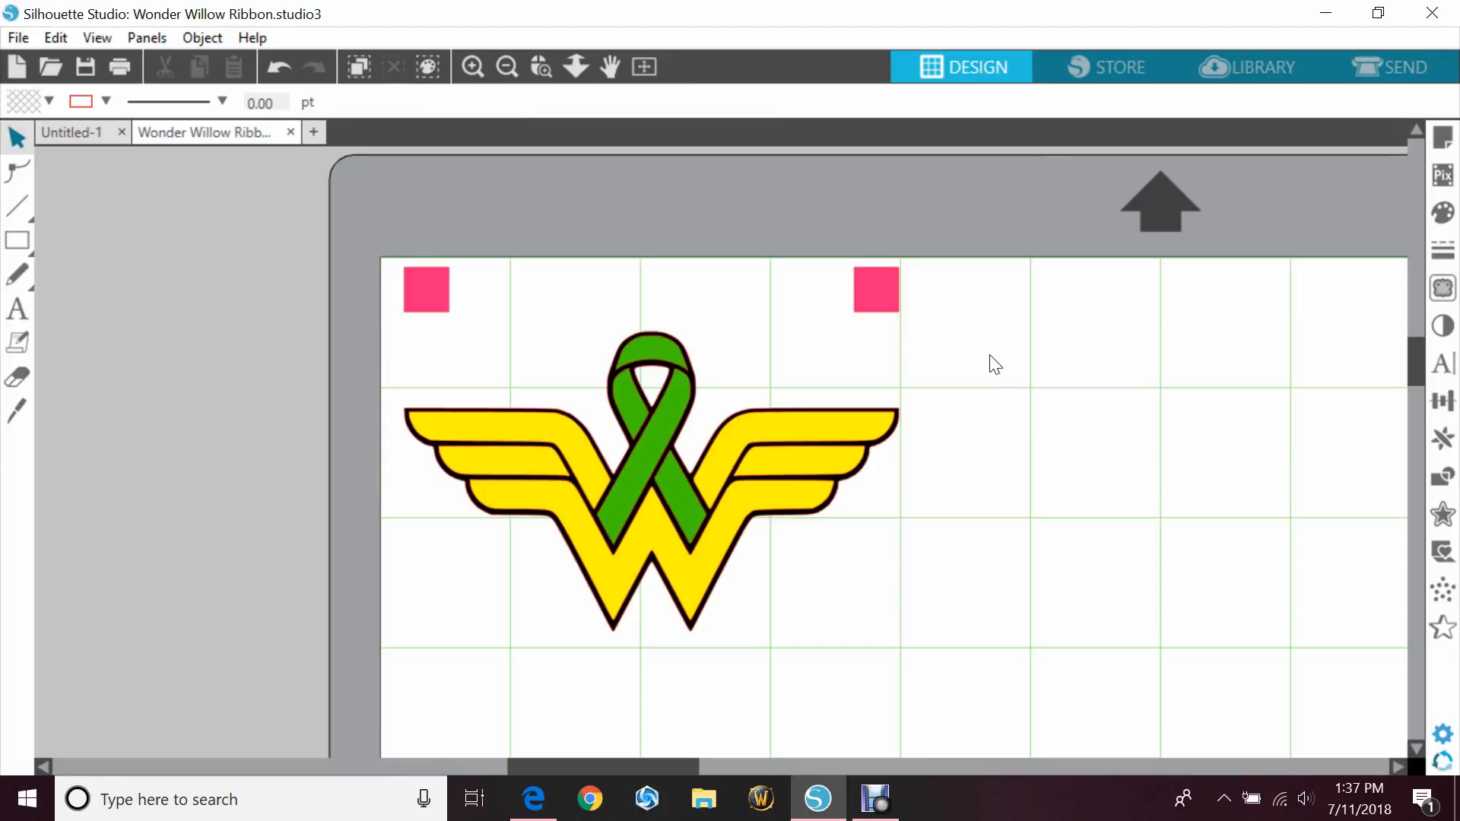
Step: Go to the send setup and set the two pink squares to Cut
{"action": "left_click", "coordinate": [1372, 66]}
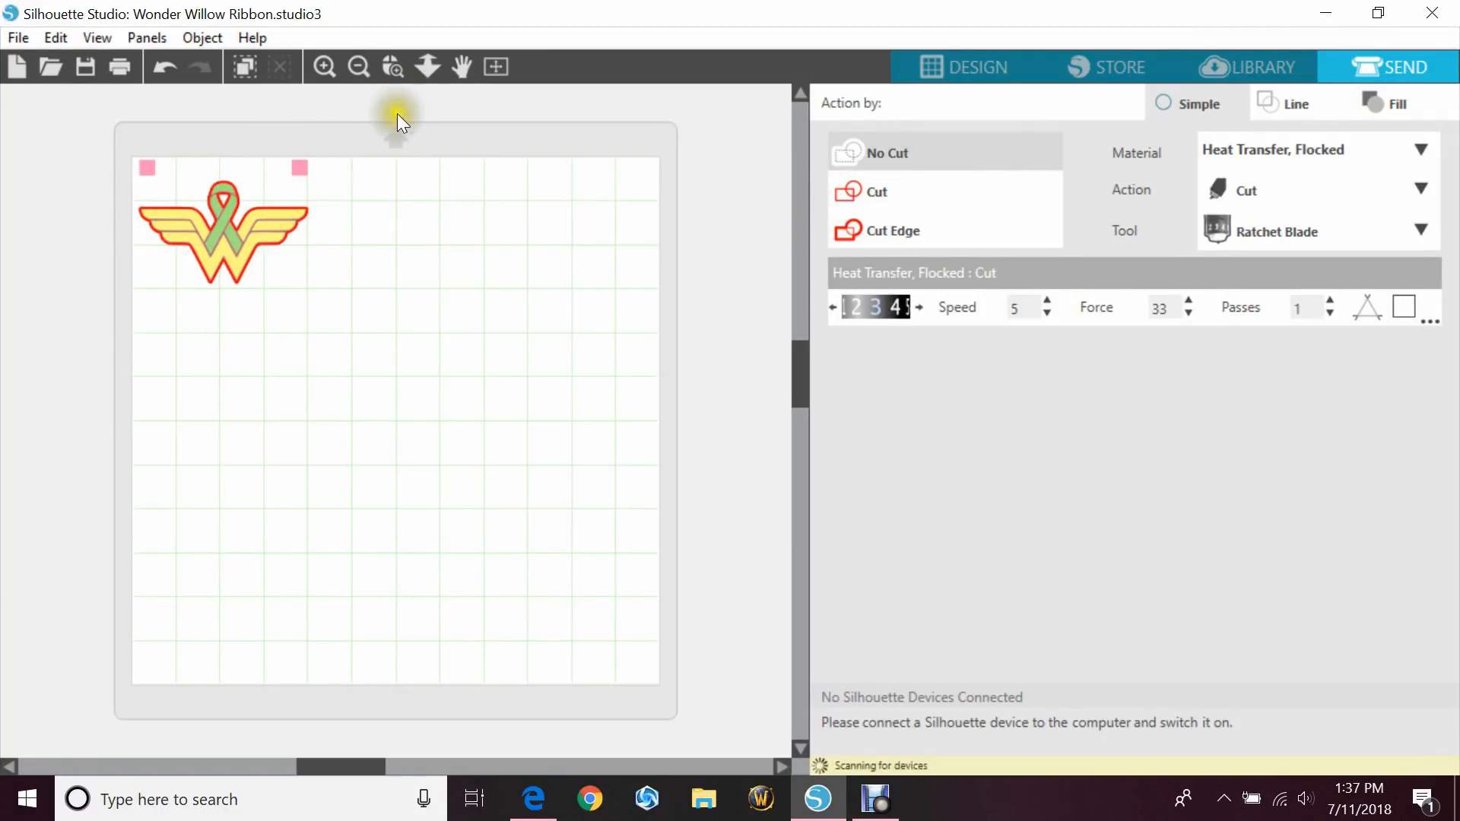
{"action": "left_click", "coordinate": [393, 67]}
{"action": "left_click_drag", "start_coordinate": [99, 160], "coordinate": [365, 297]}
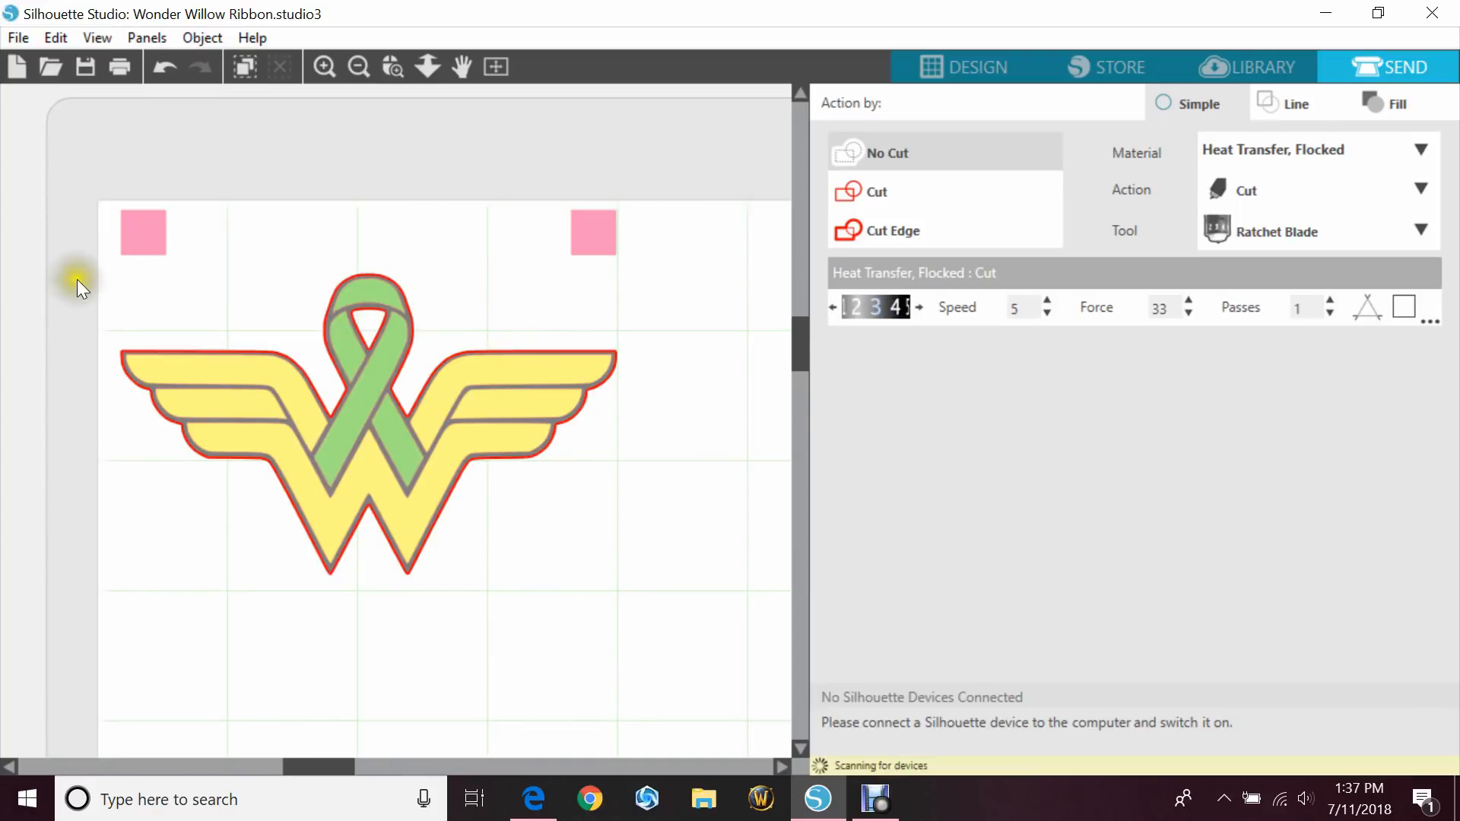
{"action": "left_click_drag", "start_coordinate": [99, 277], "coordinate": [174, 245]}
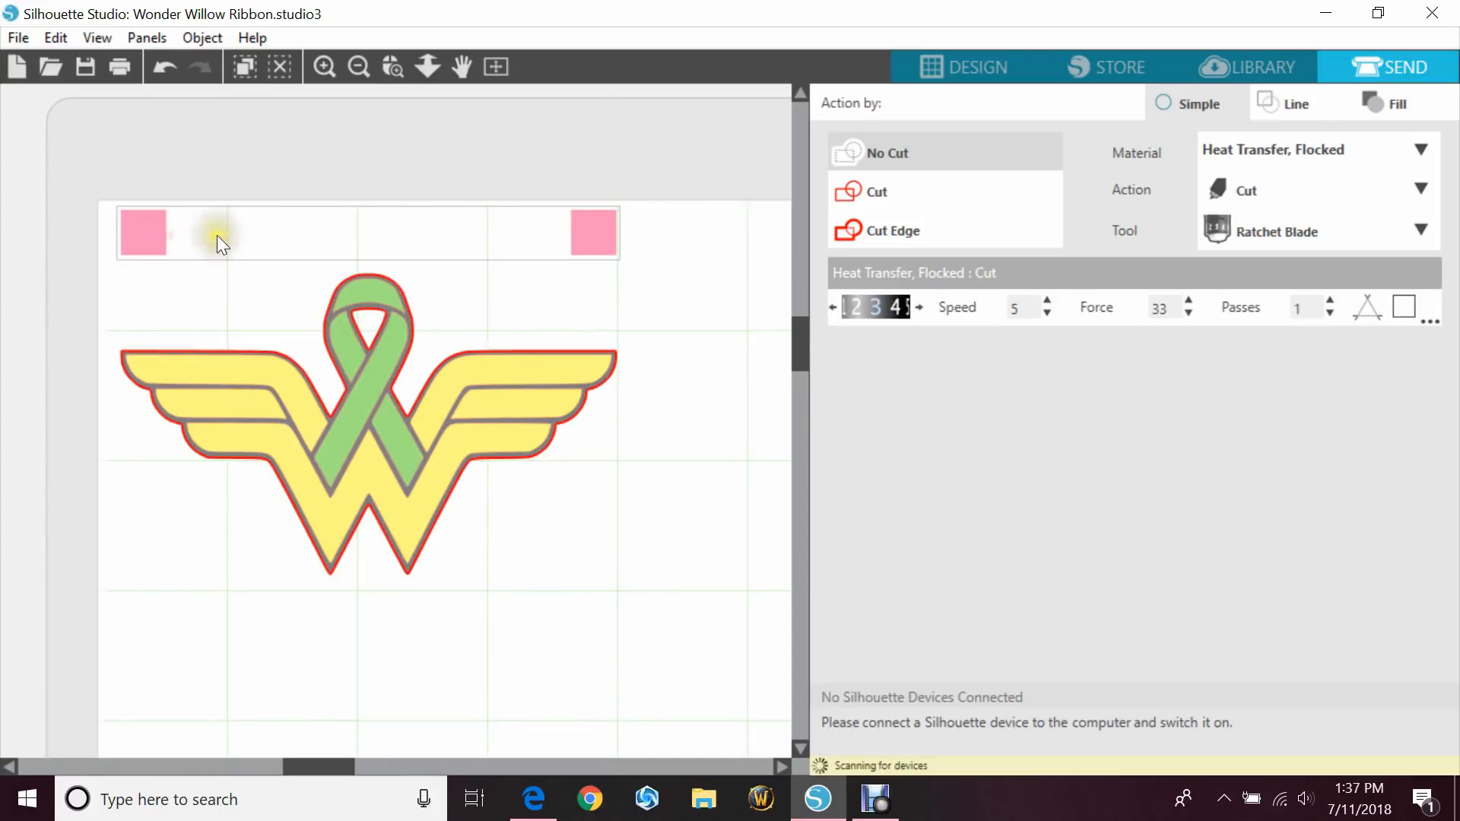
{"action": "left_click", "coordinate": [861, 191]}
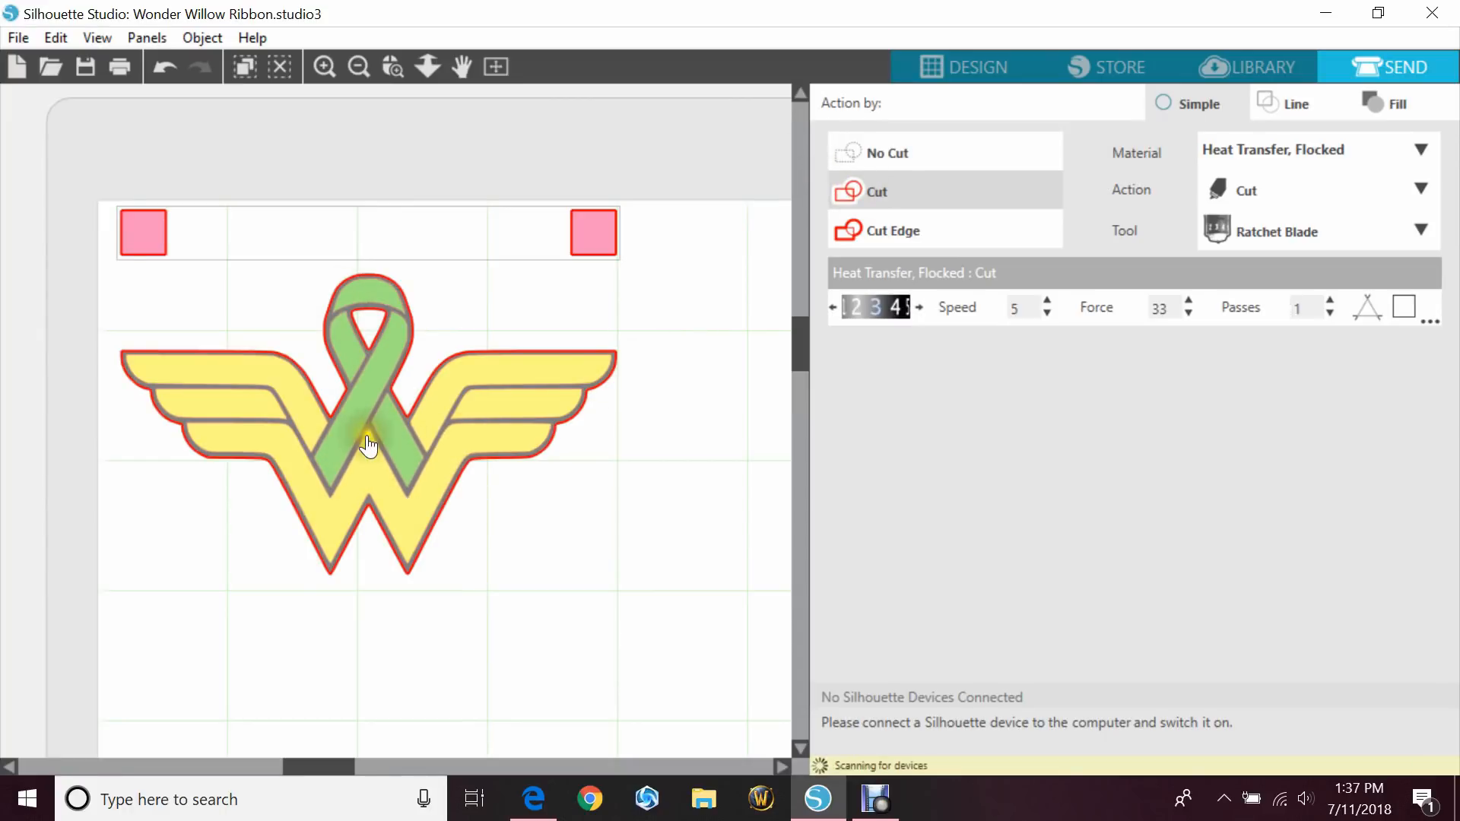
Step: Try the Cut action on the green ribbon and restore it to No Cut
{"action": "left_click", "coordinate": [390, 447]}
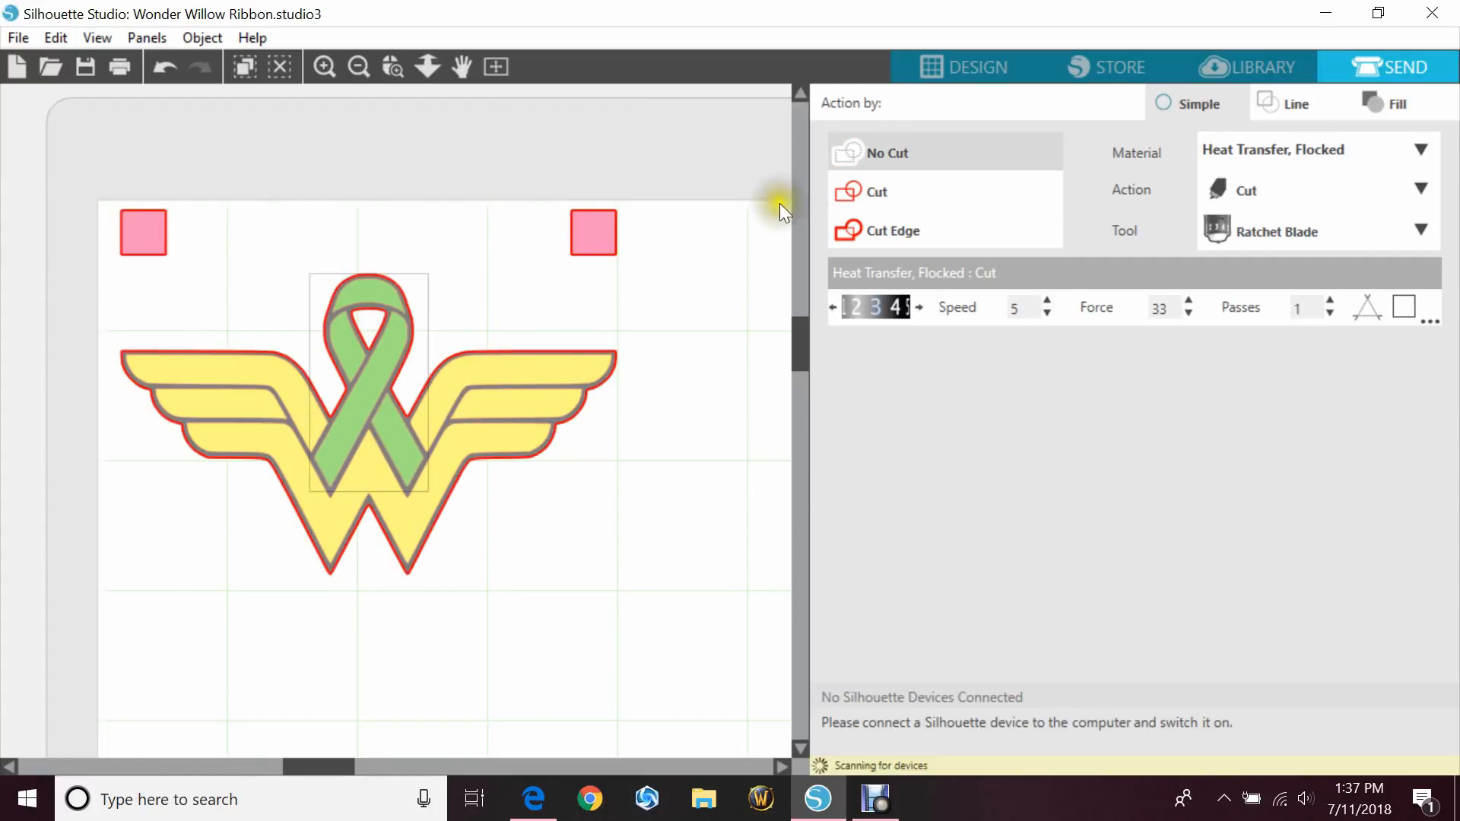
{"action": "left_click", "coordinate": [863, 191]}
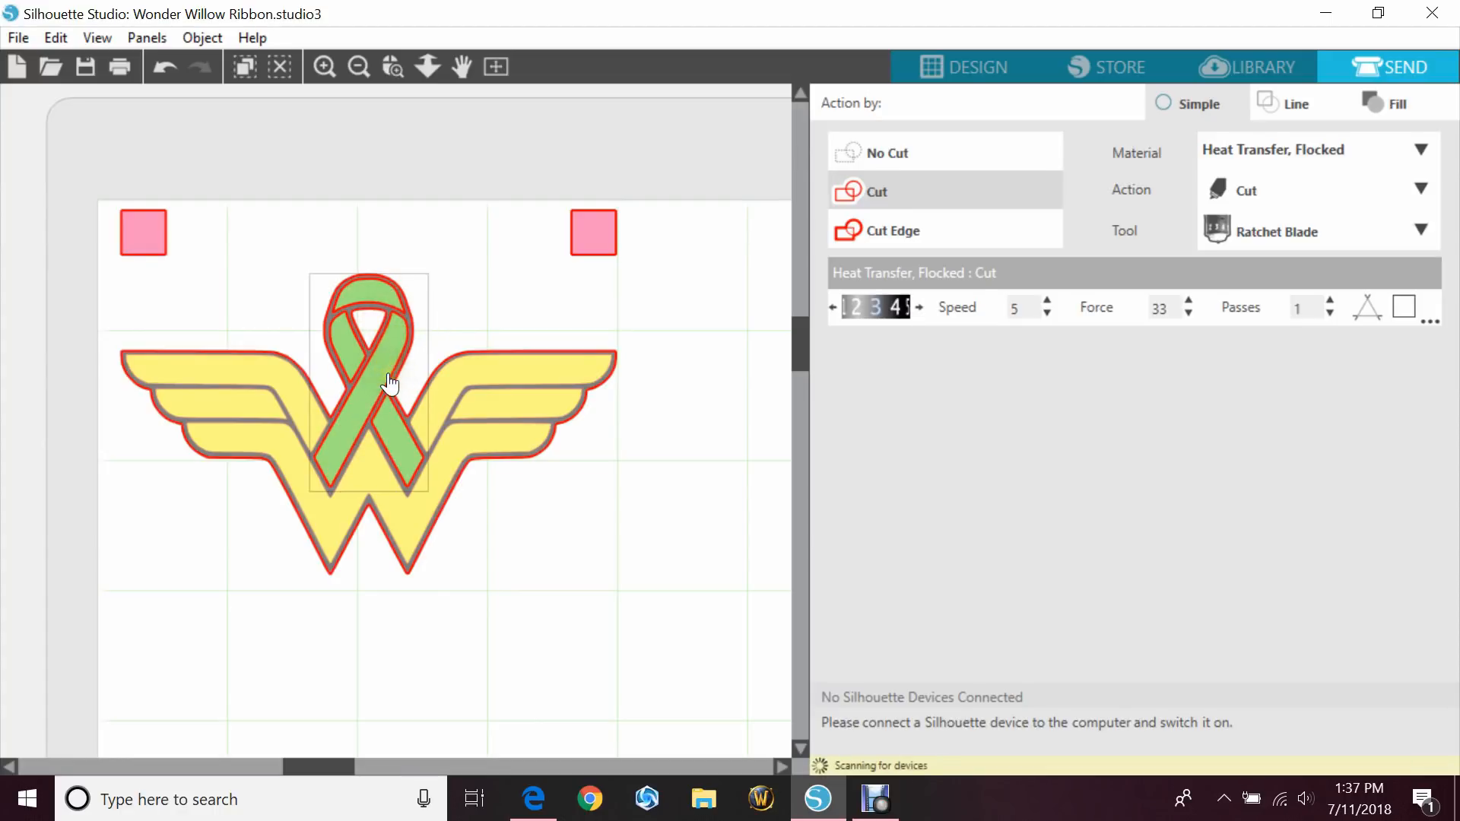
{"action": "left_click", "coordinate": [867, 141]}
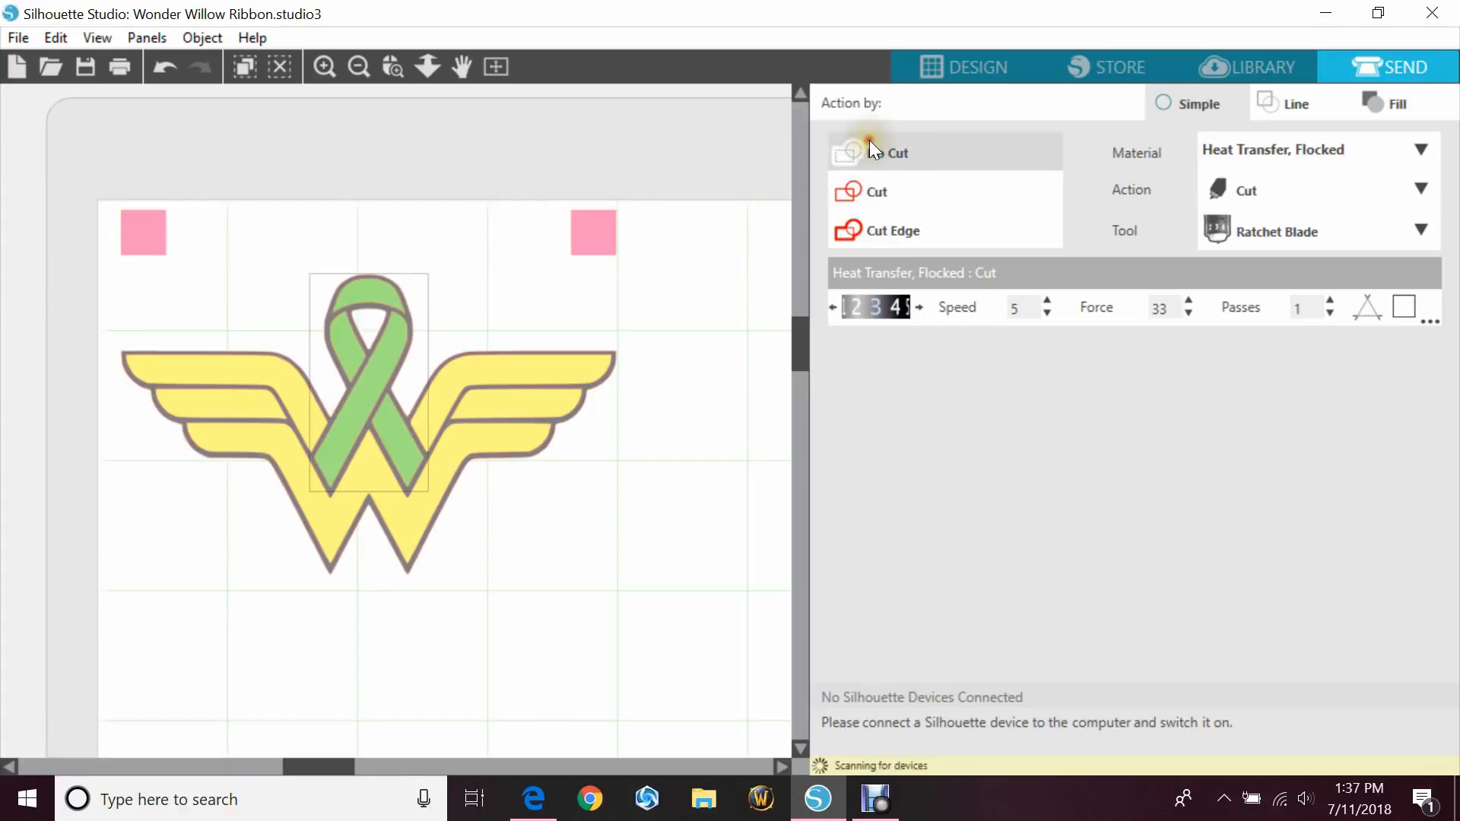
{"action": "left_click", "coordinate": [534, 507]}
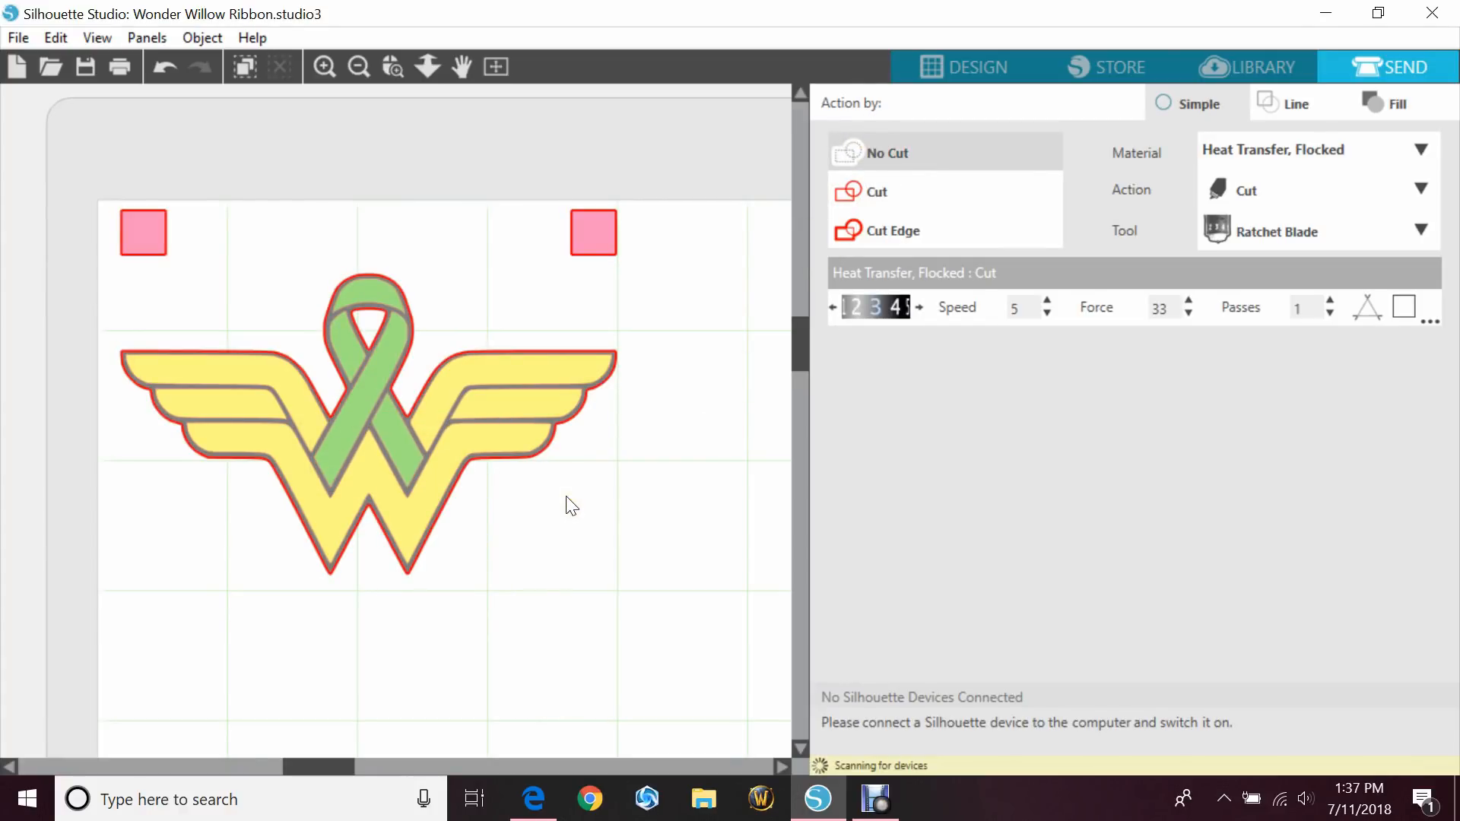